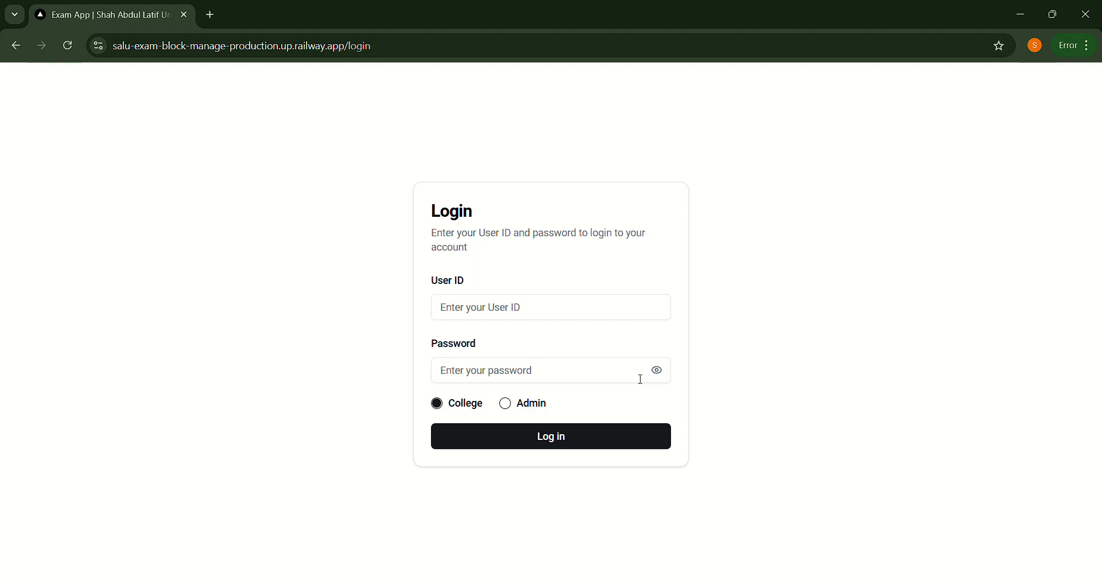
Log in as College by entering the user ID and account password, and dismiss the password warning
click(520, 316)
text(999)
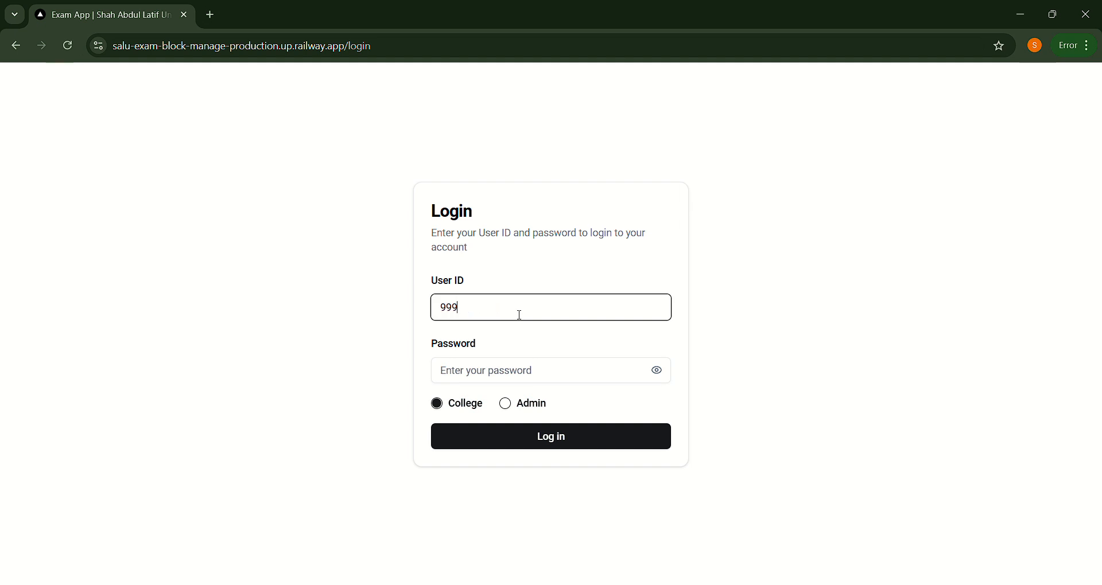
key(Tab)
text(99999999)
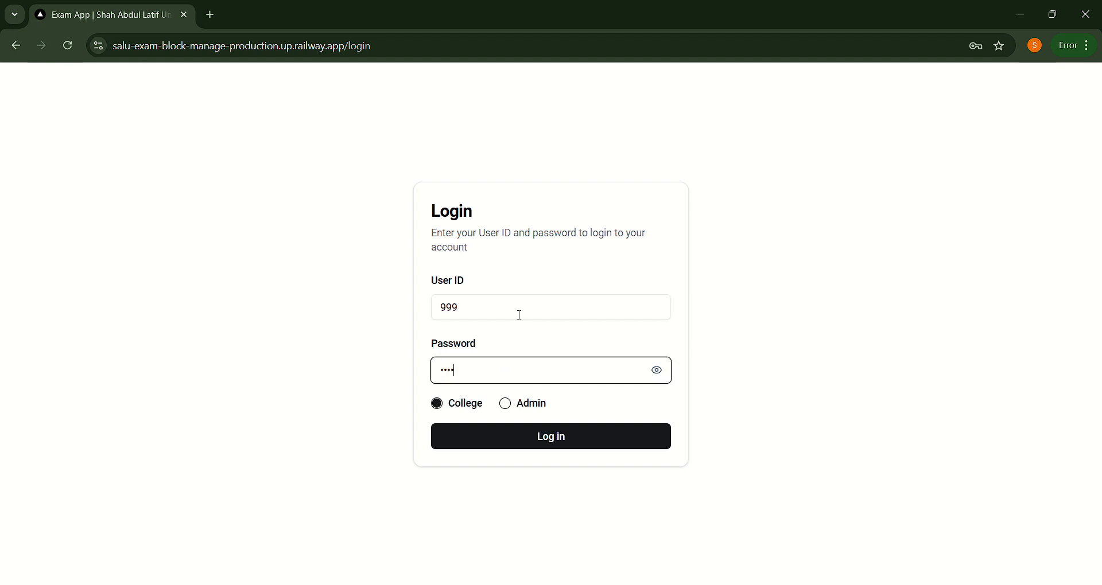
click(574, 450)
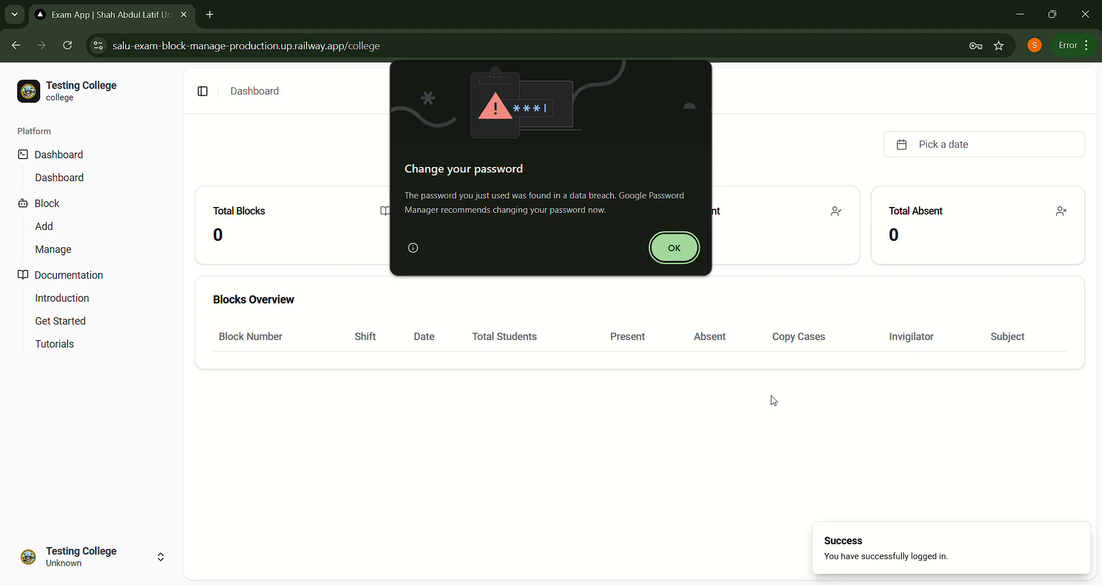
click(679, 259)
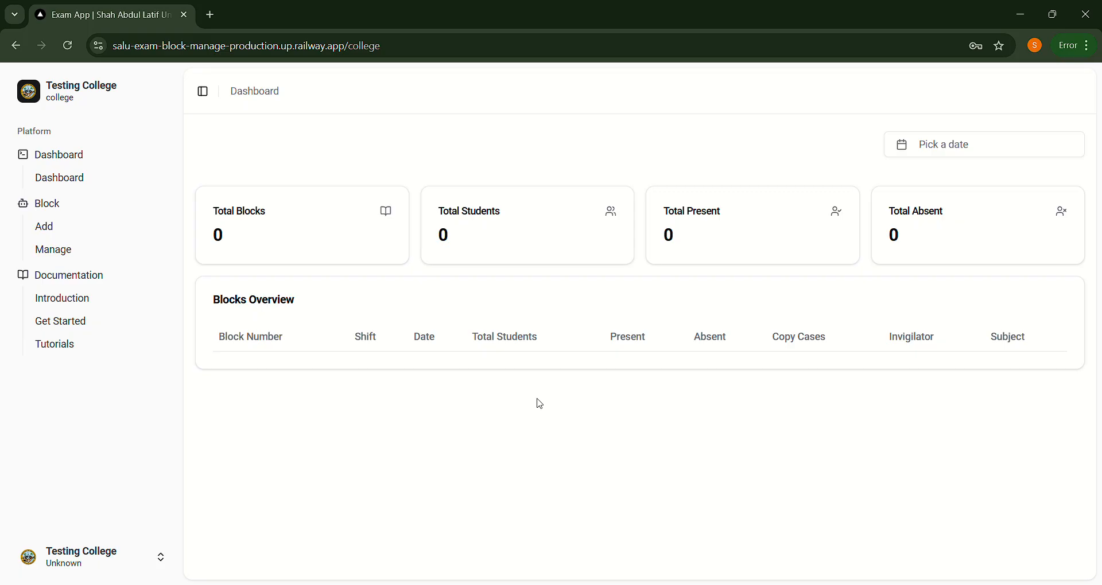
click(957, 158)
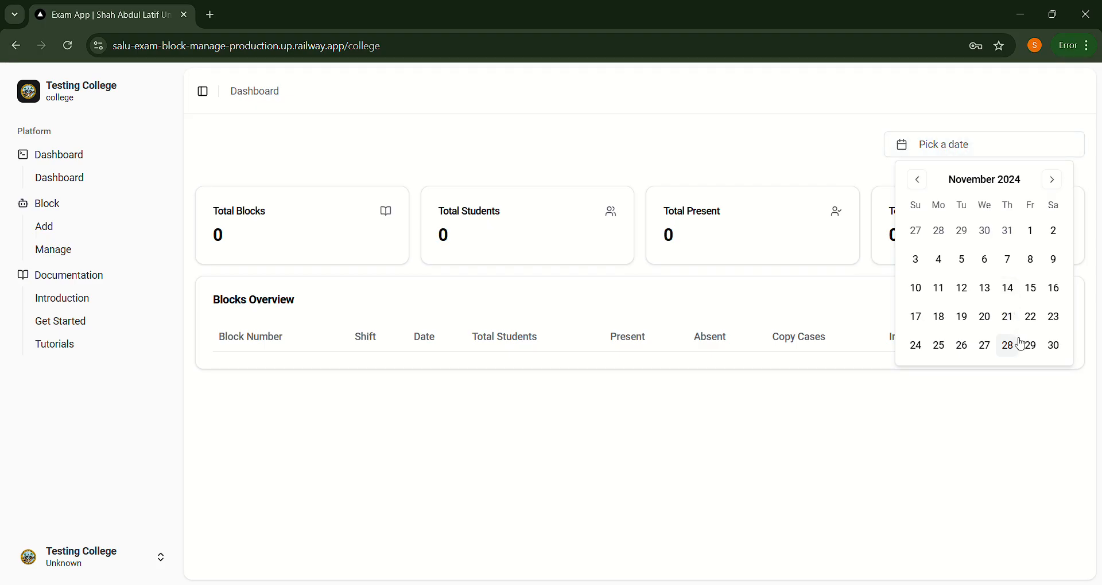
click(964, 153)
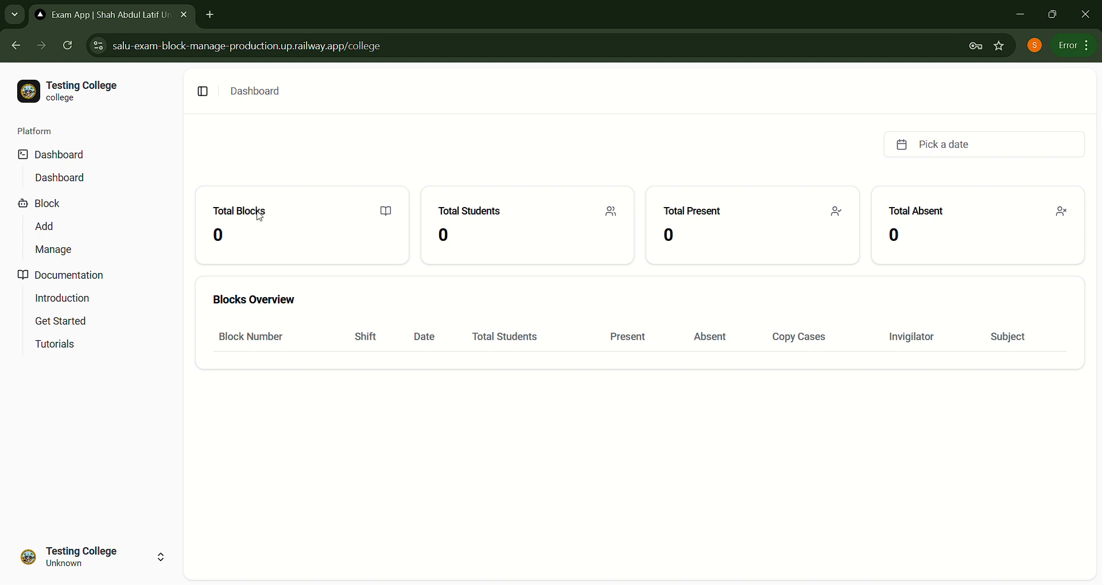
Fill in a new block with block number 1, the invigilator's name, subject Chemistry and the Morning shift
click(65, 237)
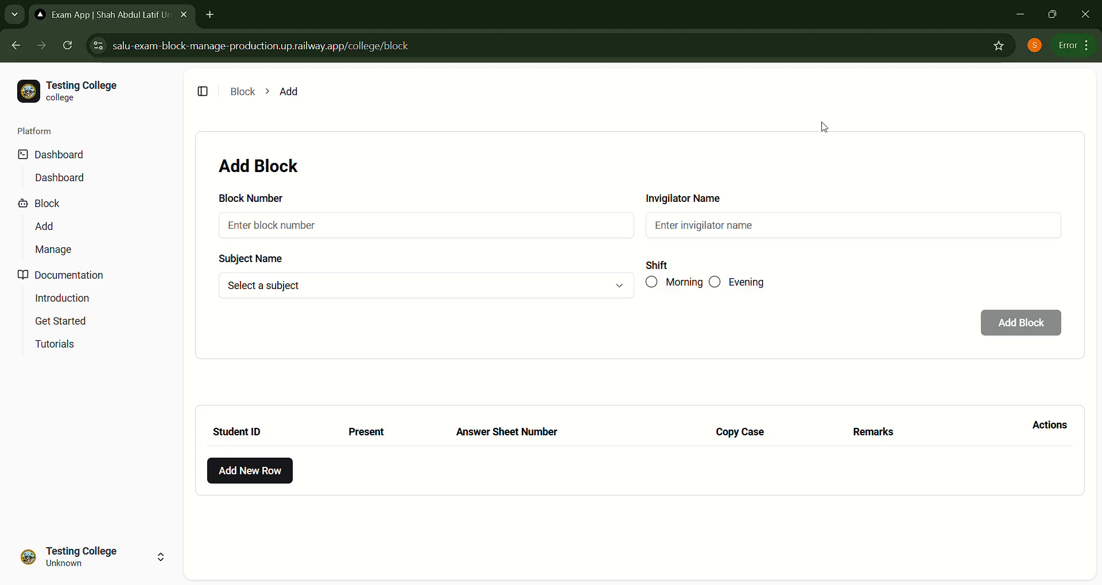
click(422, 237)
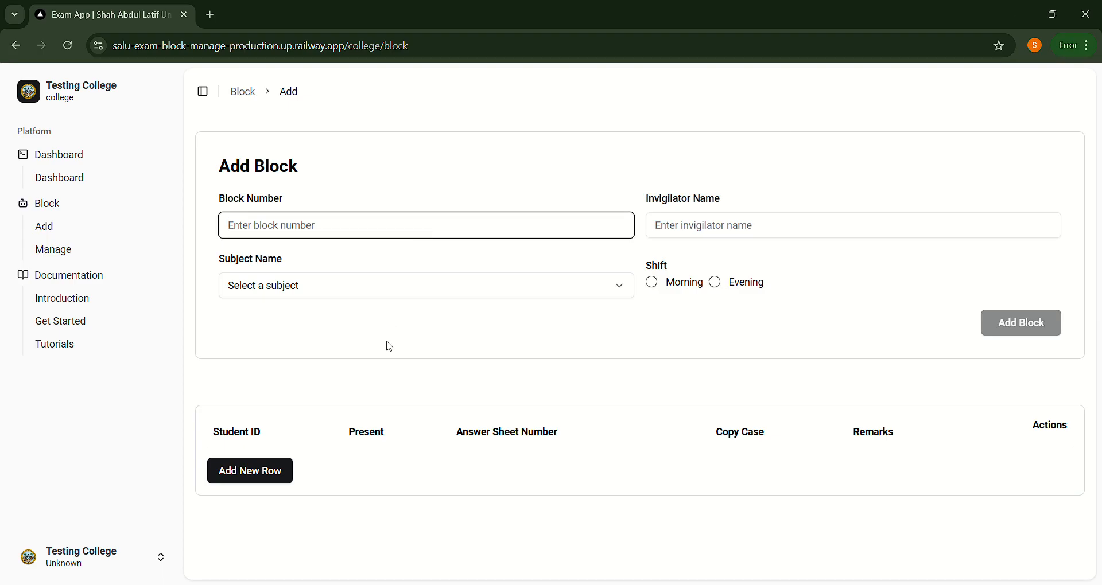
text(1)
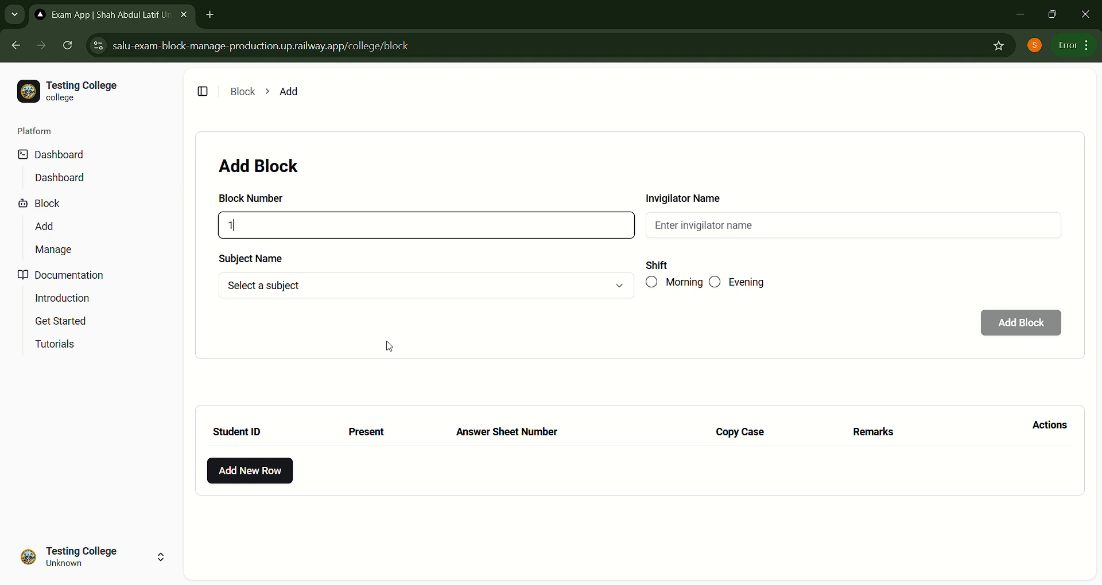
key(Tab)
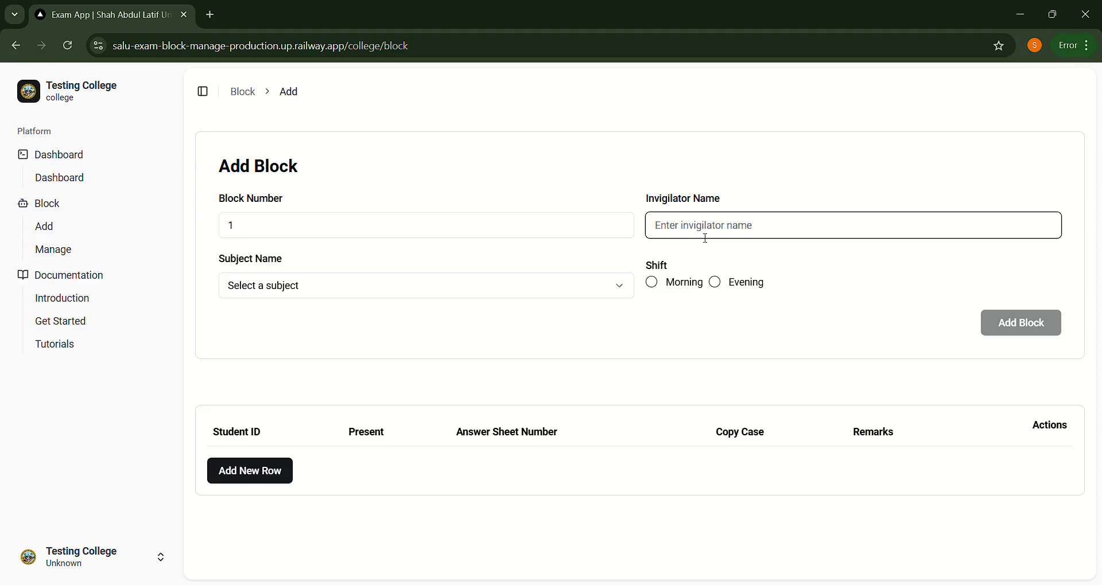
text(Asim)
click(616, 288)
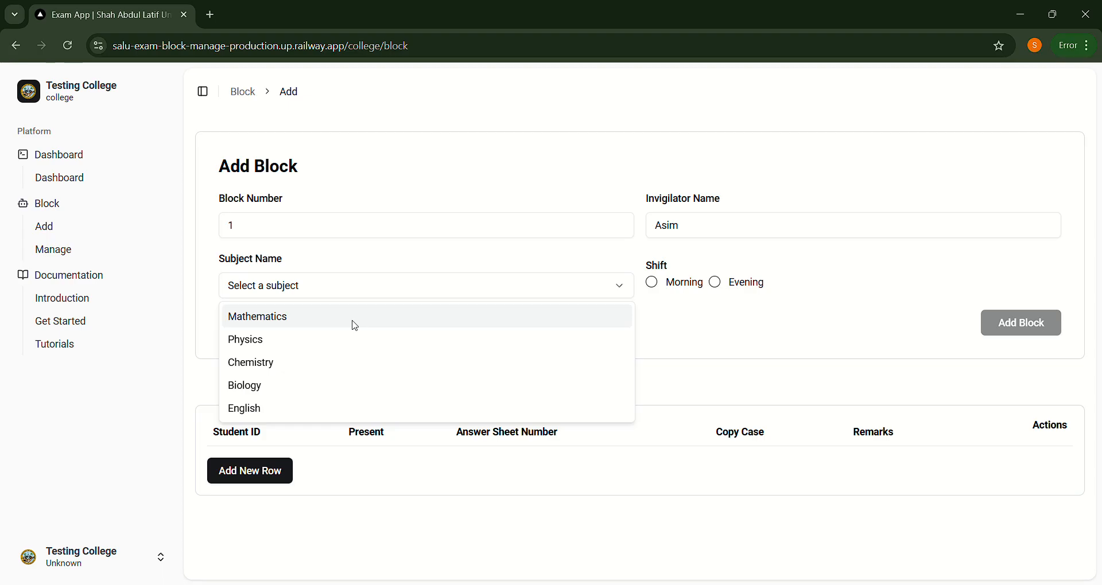
click(353, 367)
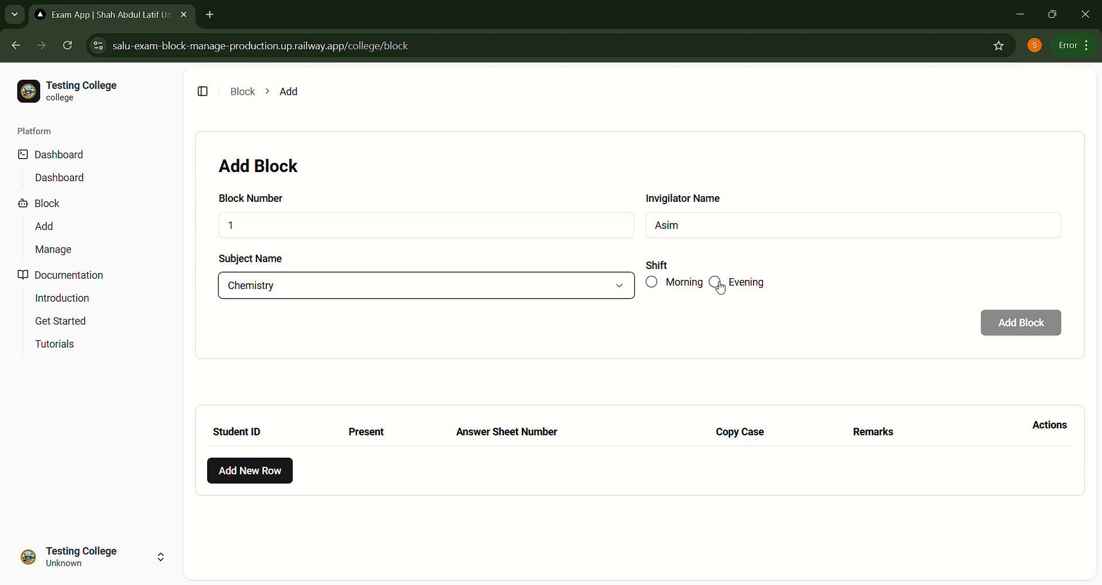
click(652, 283)
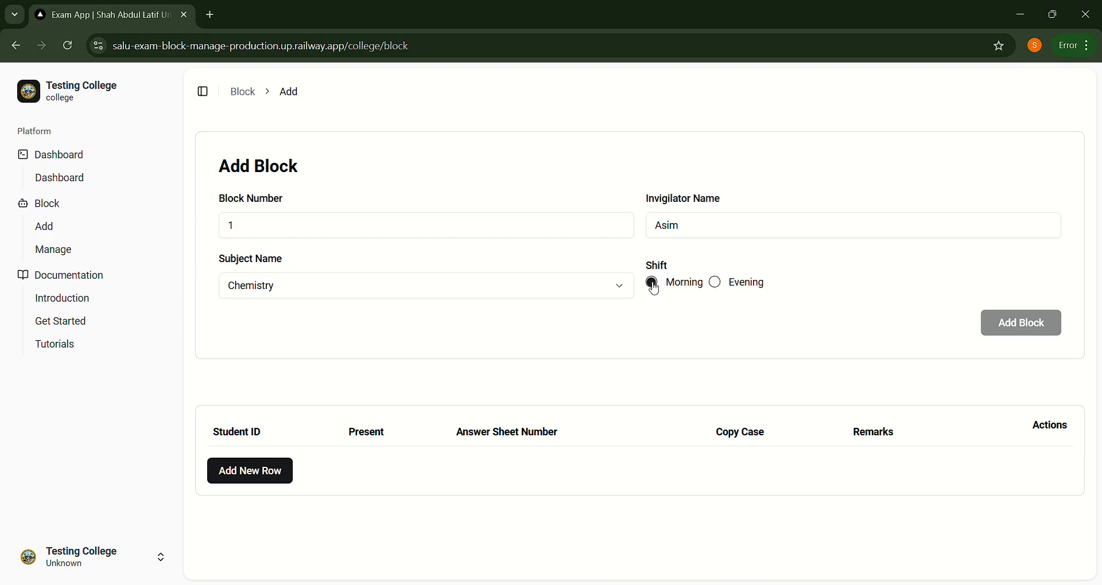
click(716, 283)
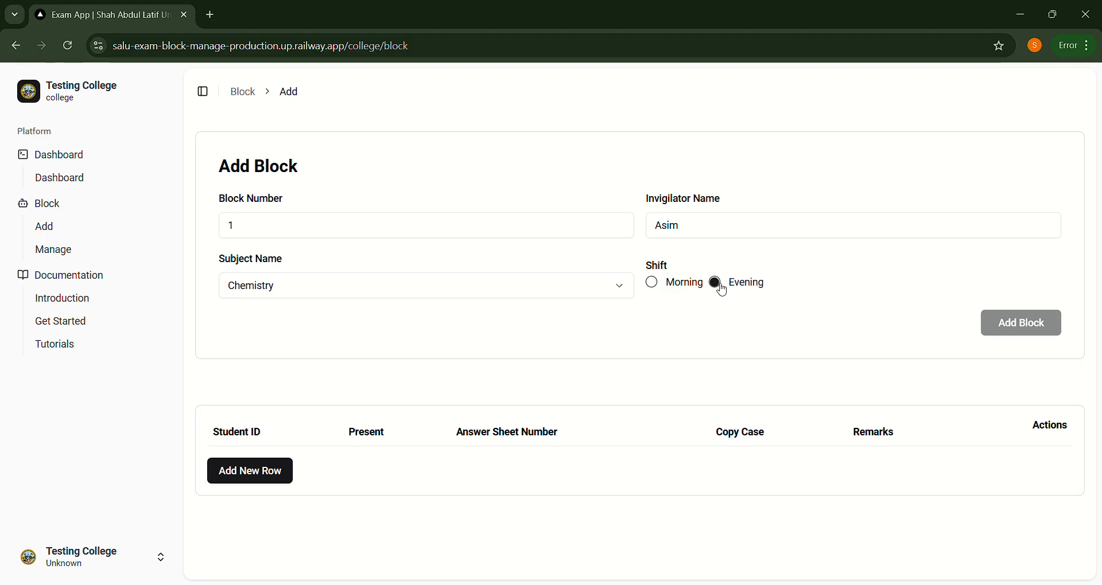
click(653, 285)
Add the first student row with the student's ID, status Present and answer sheet number 1280, and save it
click(266, 476)
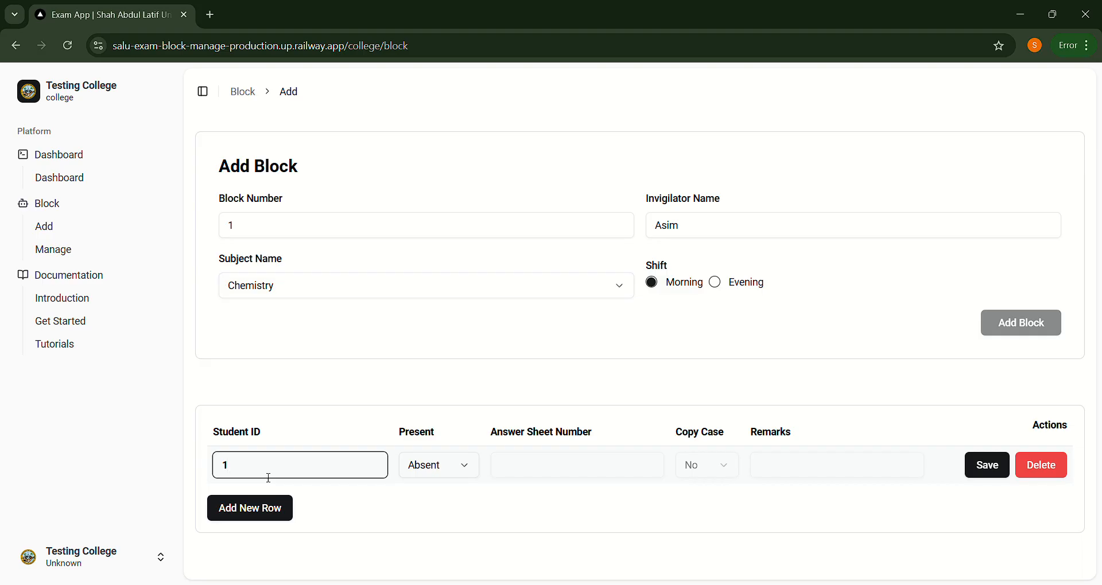
text(00001)
click(461, 469)
click(452, 494)
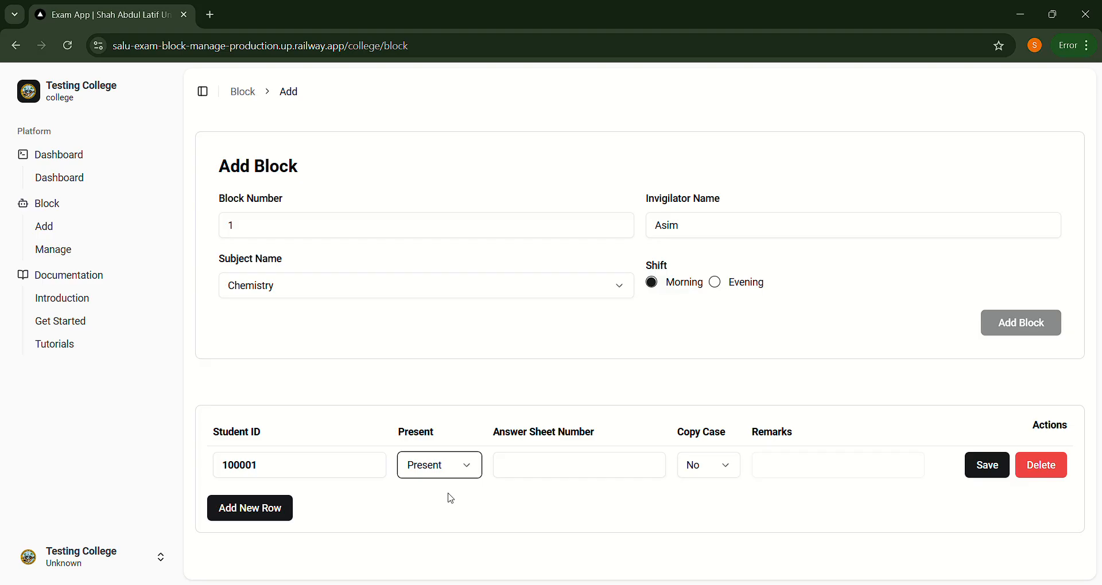
click(541, 474)
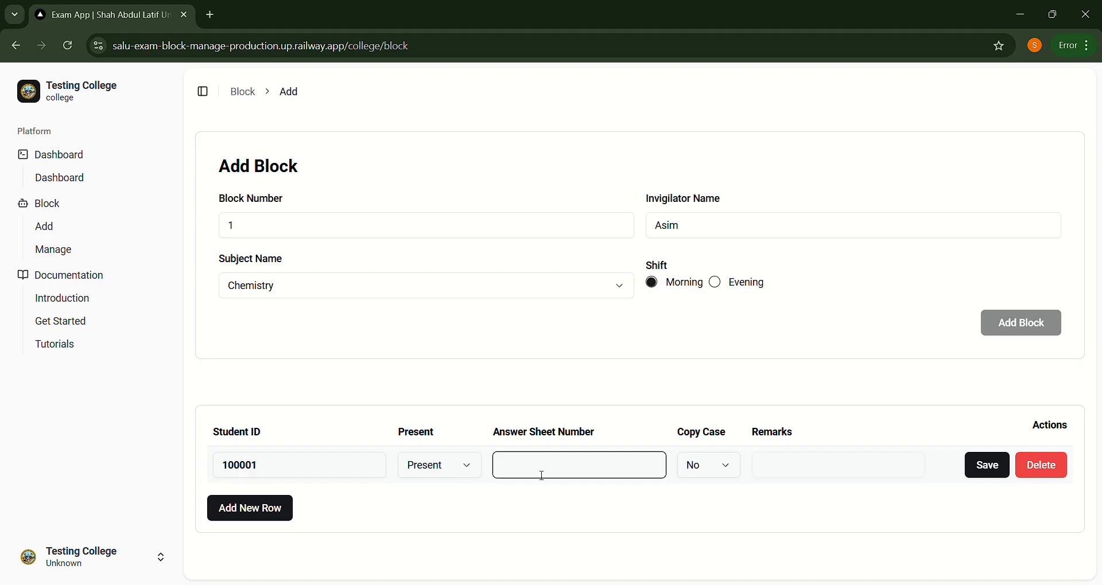
text(1280)
key(Return)
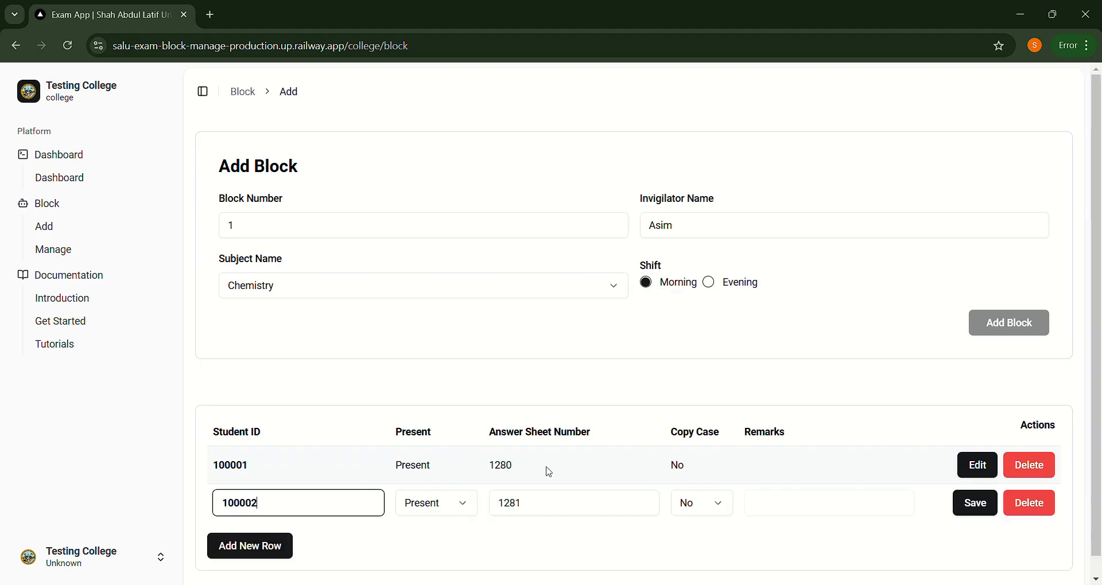
Re-enter the second student's ID in the new row and save it
scroll(548, 472, down, 1)
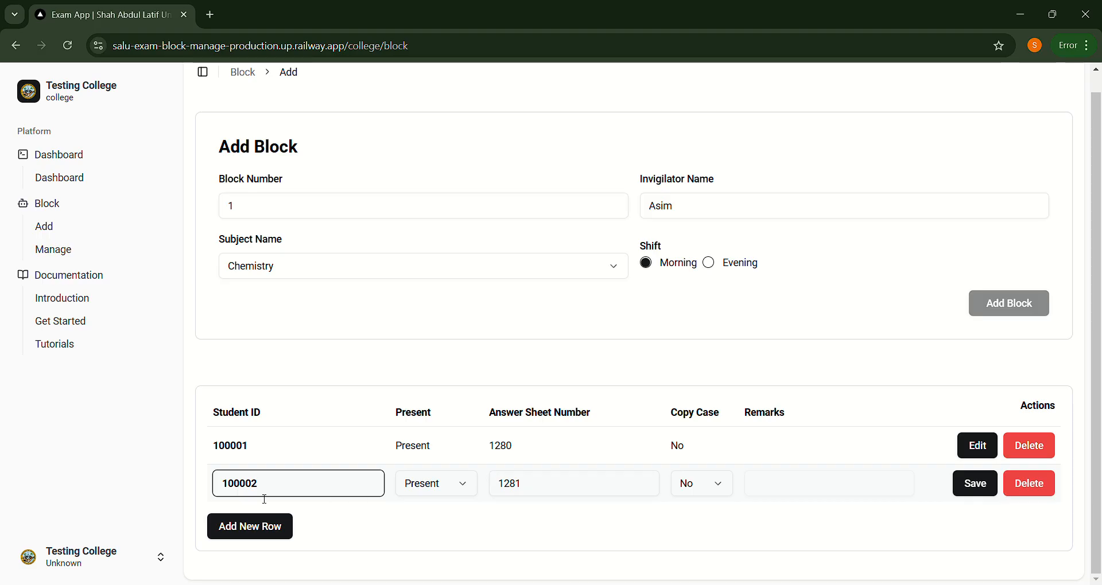
drag(266, 489, 237, 487)
text(2343)
text(00)
text(02)
key(Return)
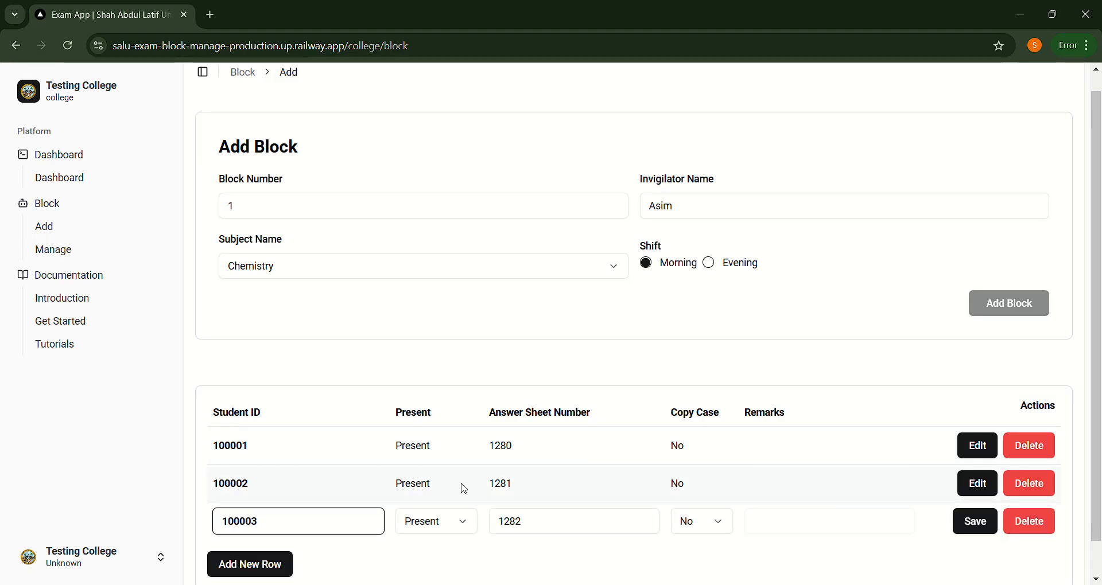
Mark the third student row as a copy case with the remark "copied" and save it
scroll(594, 500, down, 1)
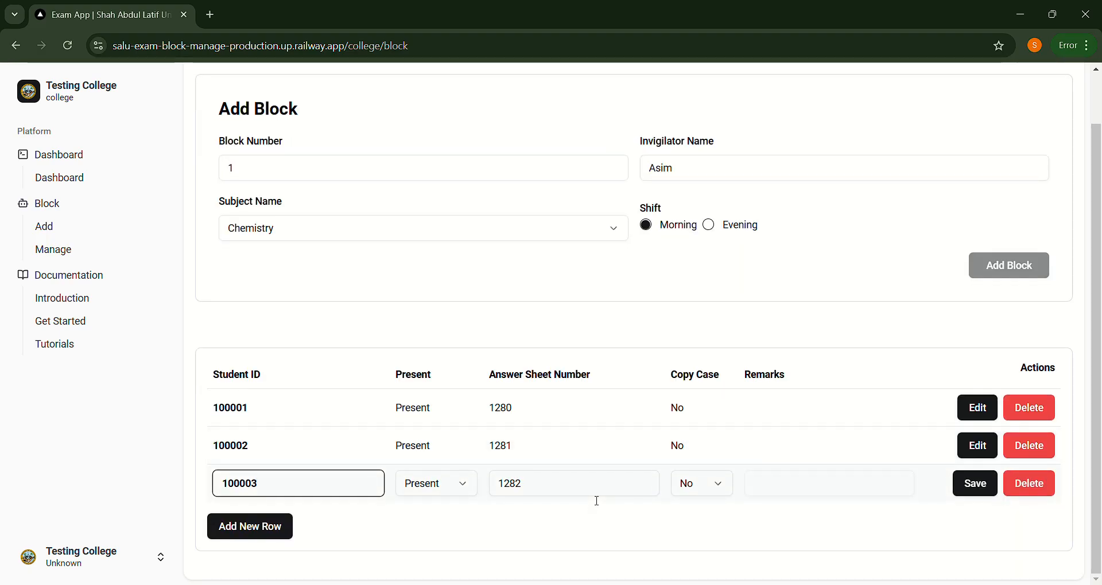
click(698, 489)
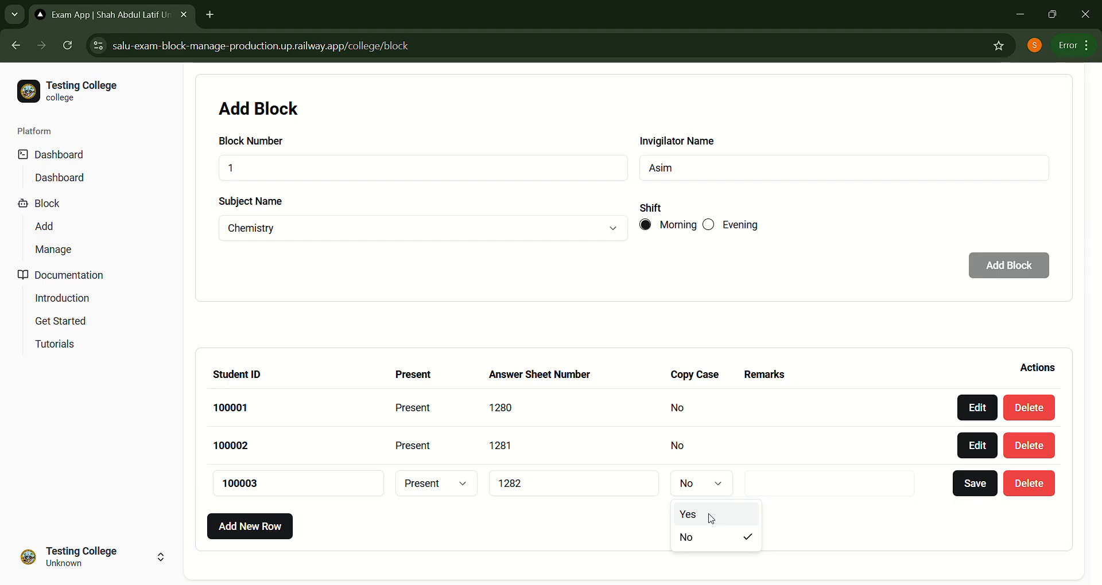
click(711, 516)
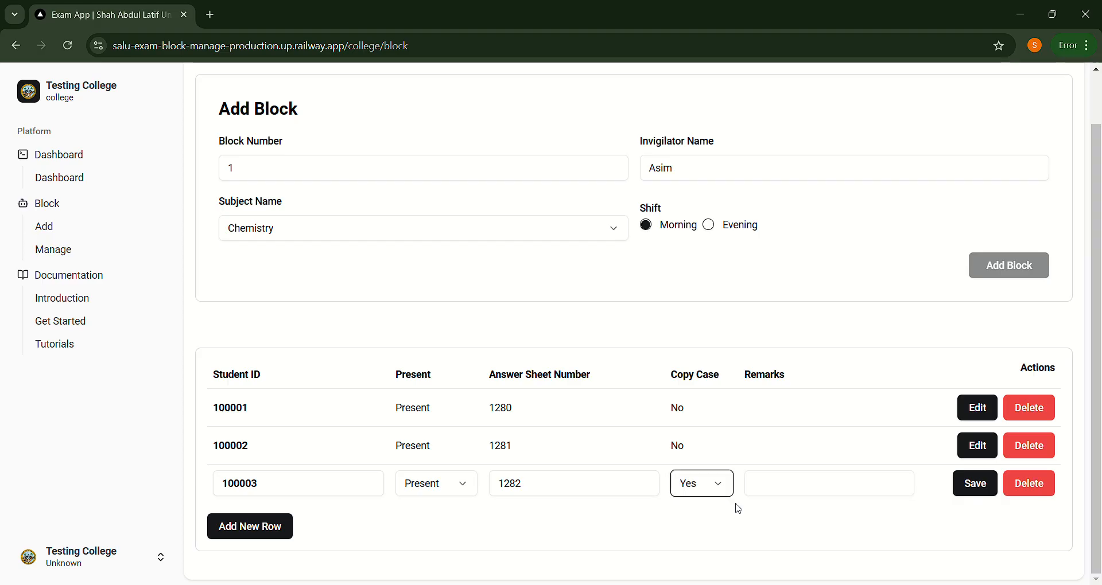
click(776, 494)
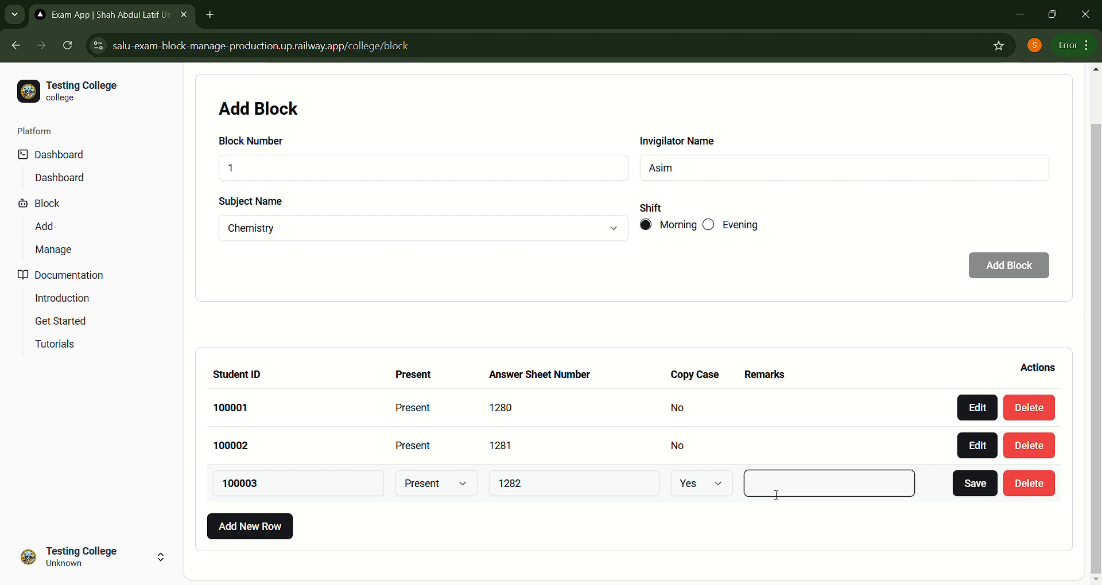
text(copied)
click(975, 483)
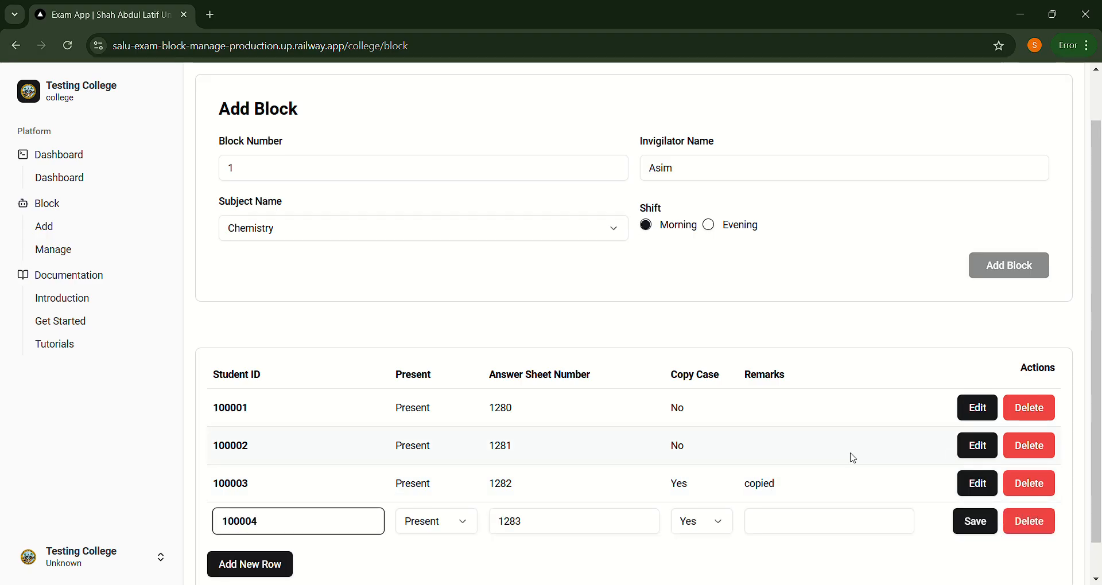
Set the fourth student row's copy case to No and save the row
scroll(731, 465, down, 1)
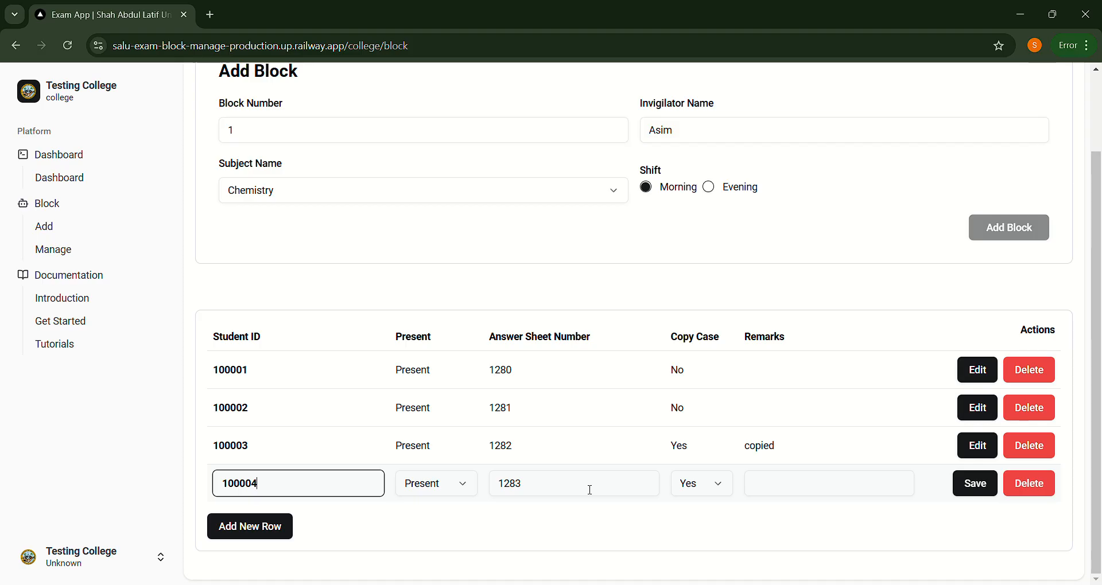
click(695, 490)
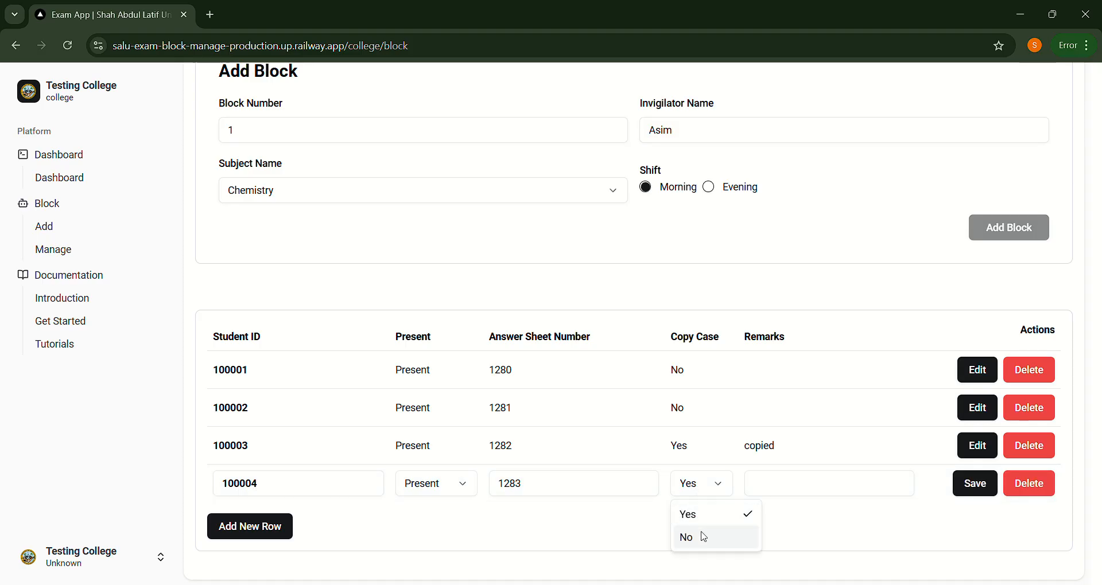
click(701, 534)
click(973, 483)
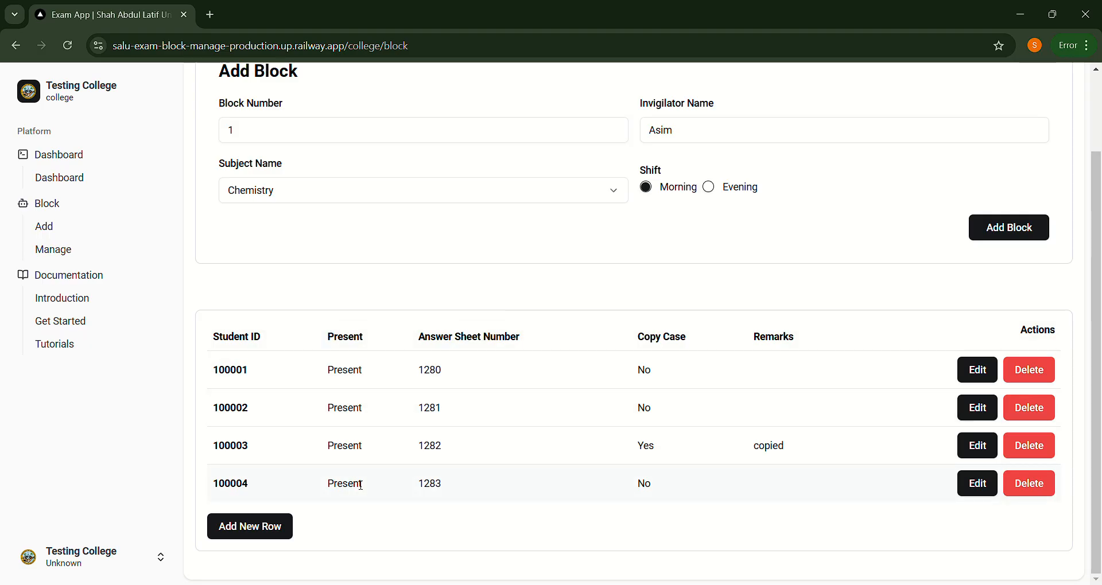
Submit the completed block with its student rows and open the dashboard's blocks overview
scroll(962, 264, up, 1)
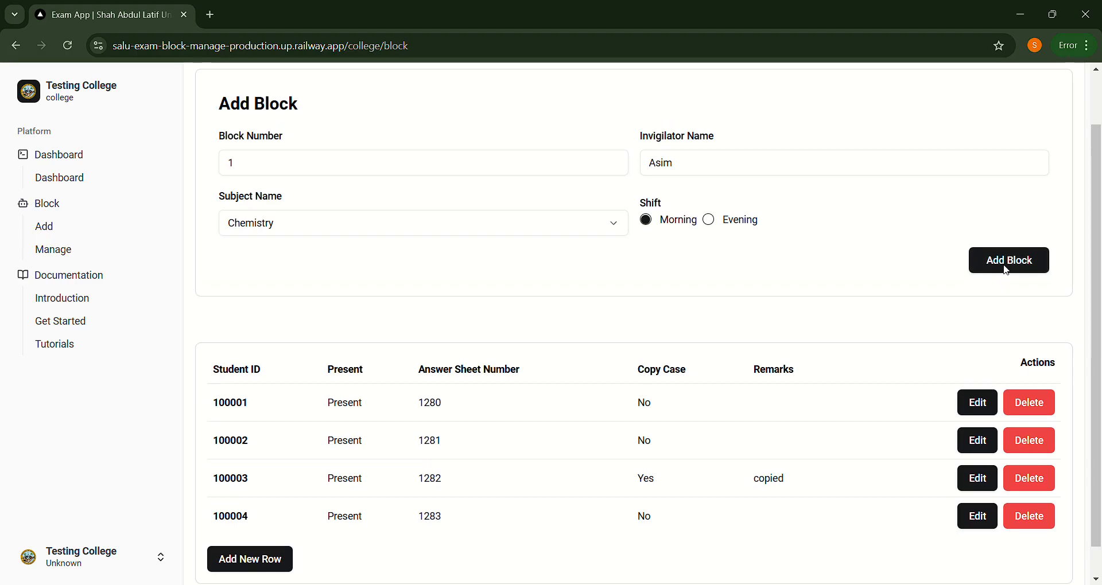
scroll(1007, 270, up, 1)
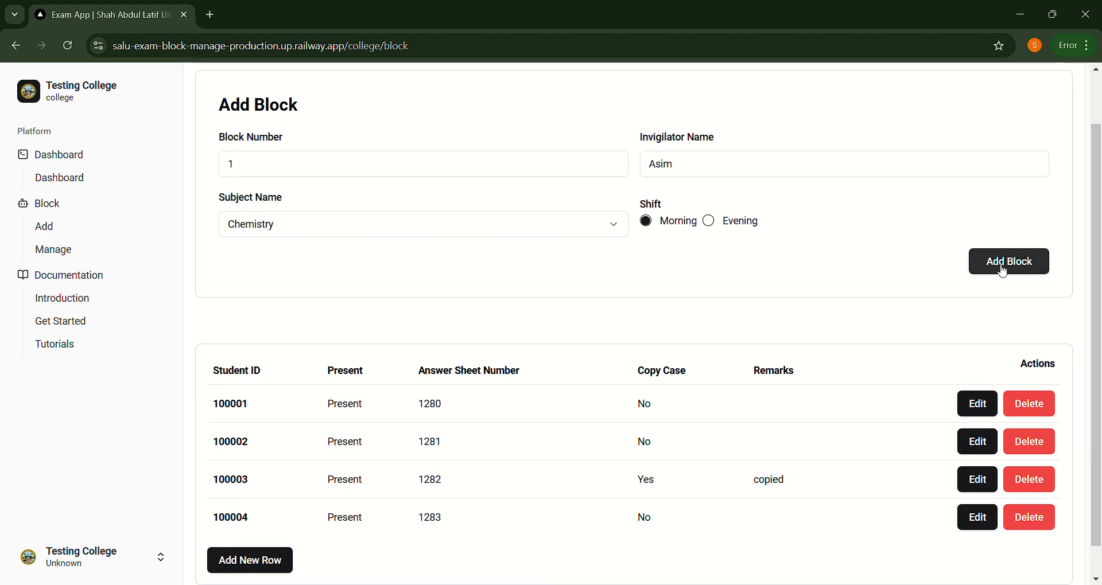
click(1002, 269)
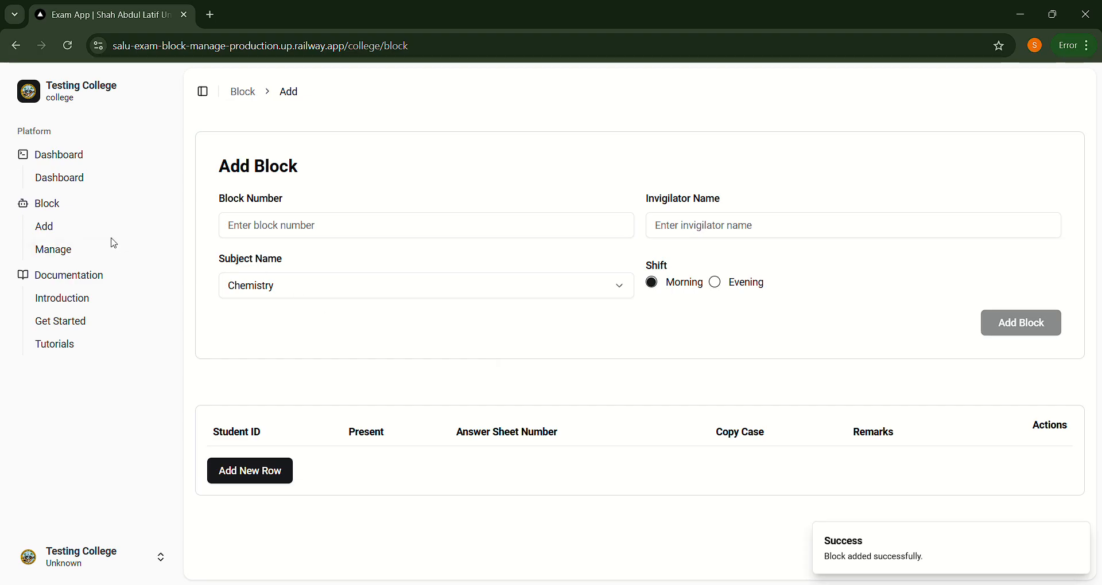
click(69, 183)
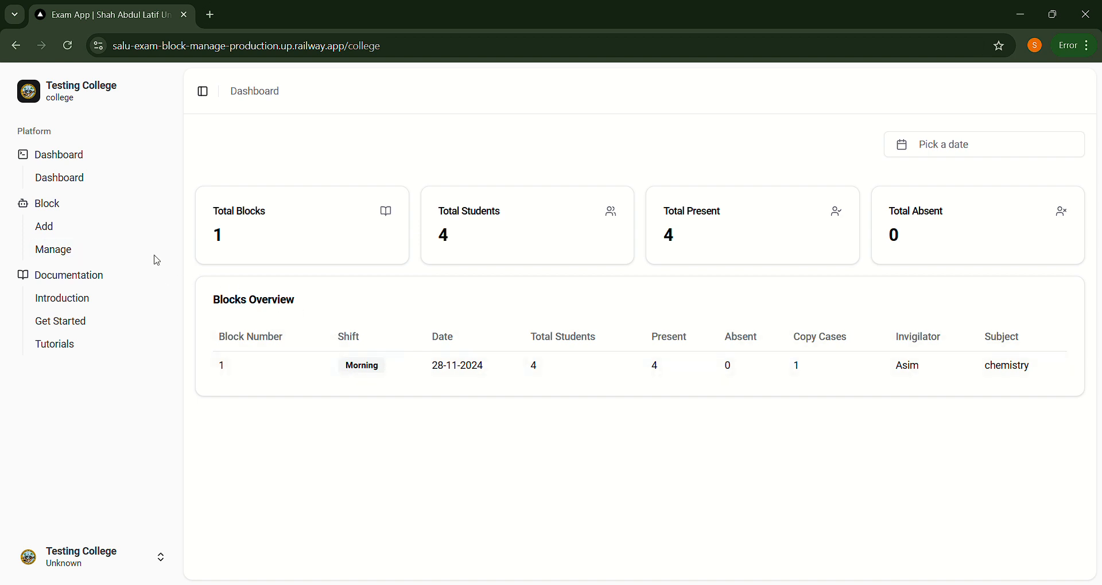
Open block 1 for editing from the list of managed blocks and bring up its student rows
click(117, 258)
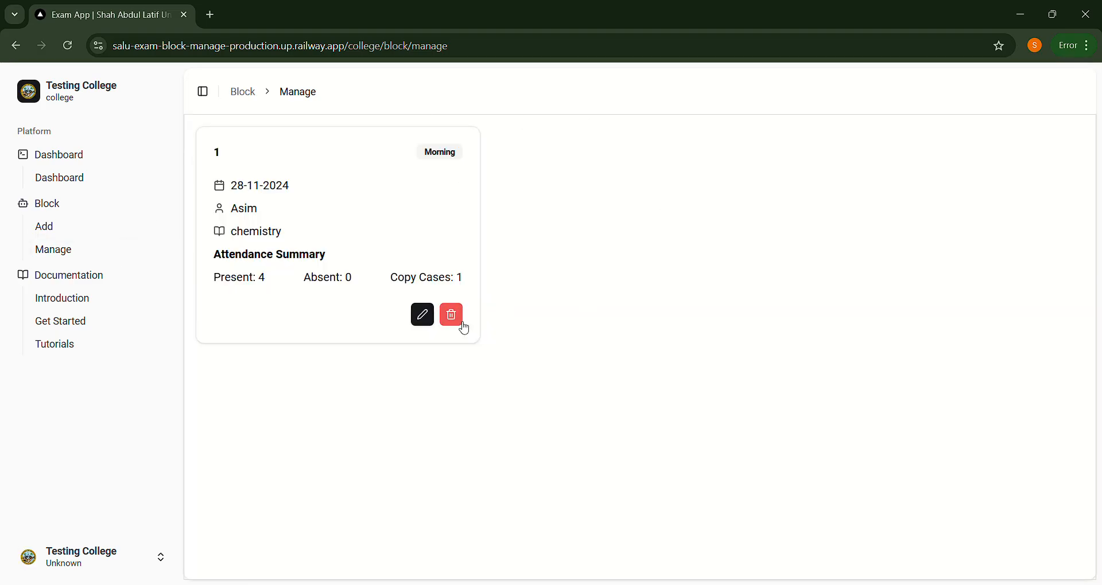
click(423, 317)
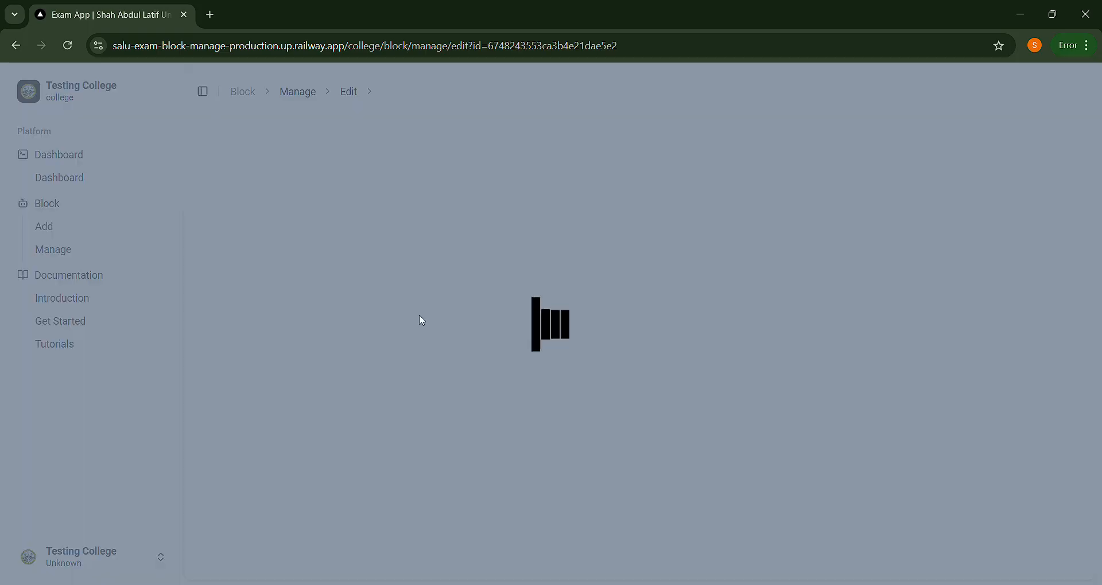
scroll(408, 399, down, 2)
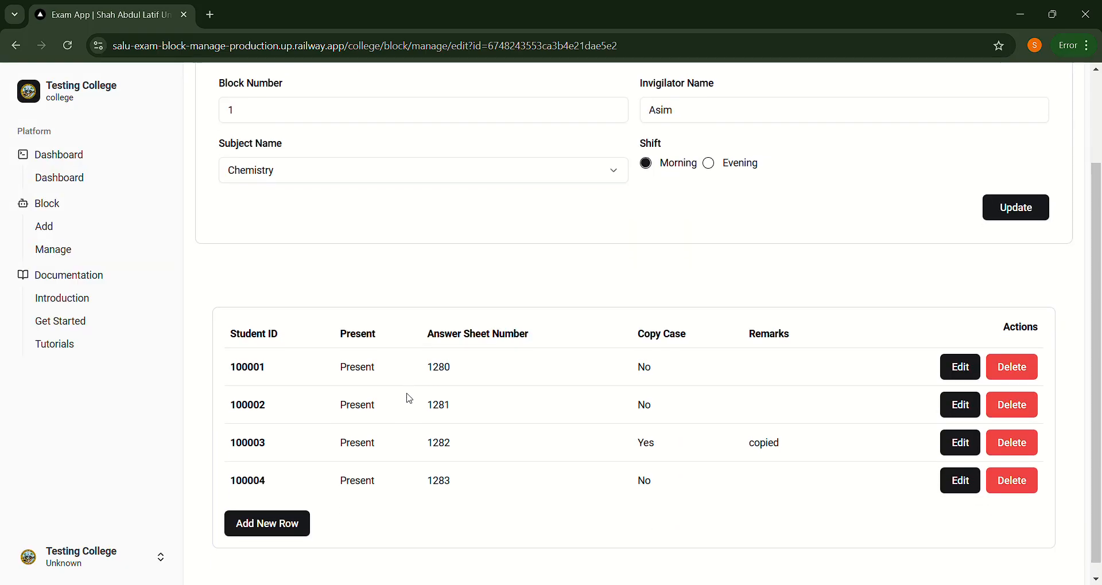
Review block 1's details on the update form and the list of its student rows
scroll(359, 383, up, 2)
scroll(361, 384, down, 2)
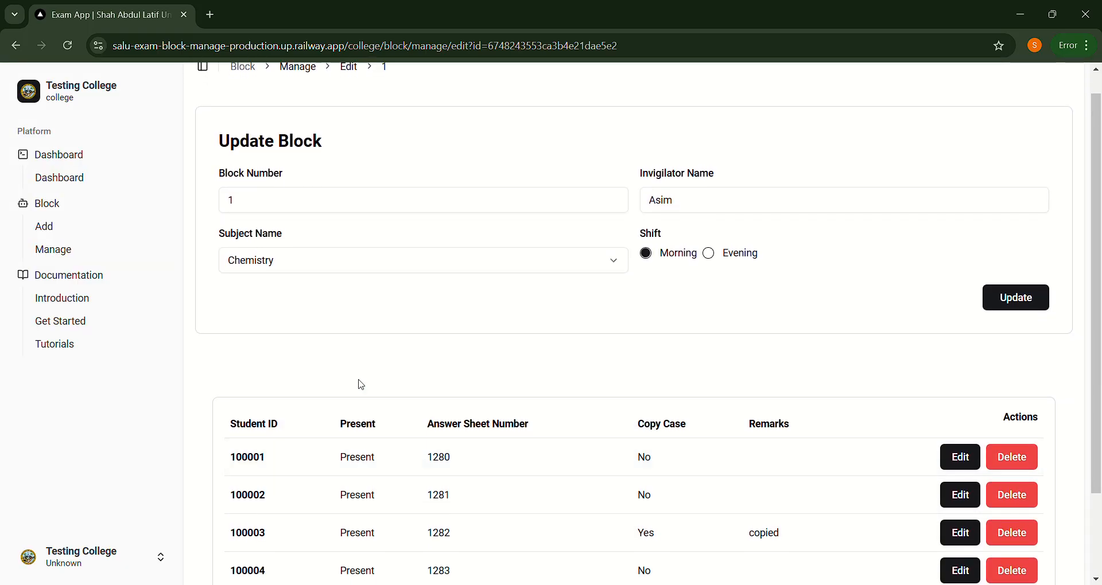
scroll(455, 394, down, 1)
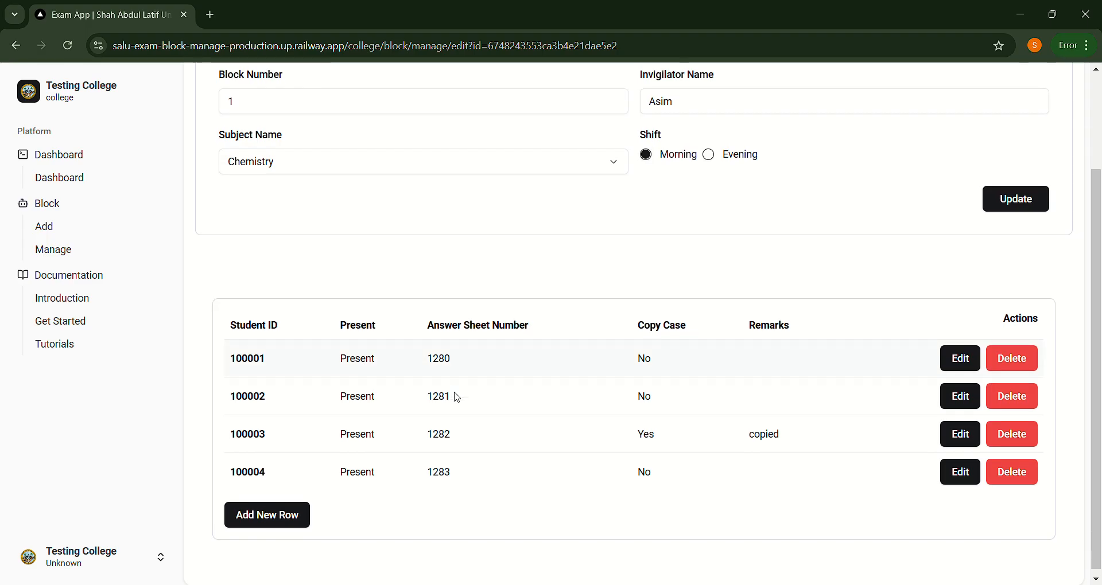
scroll(456, 394, up, 1)
scroll(456, 396, down, 1)
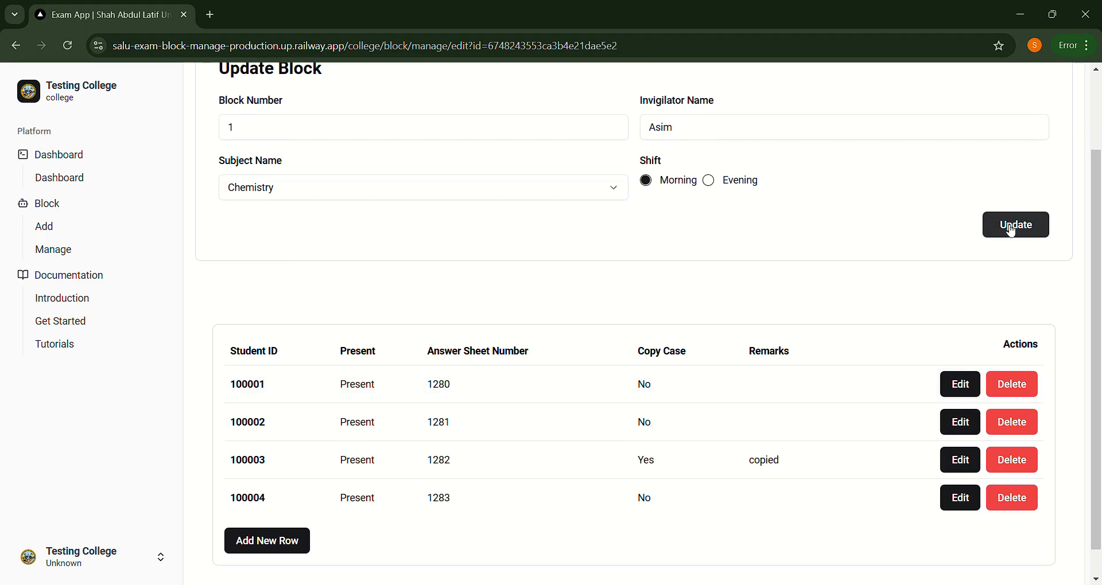
scroll(335, 319, up, 1)
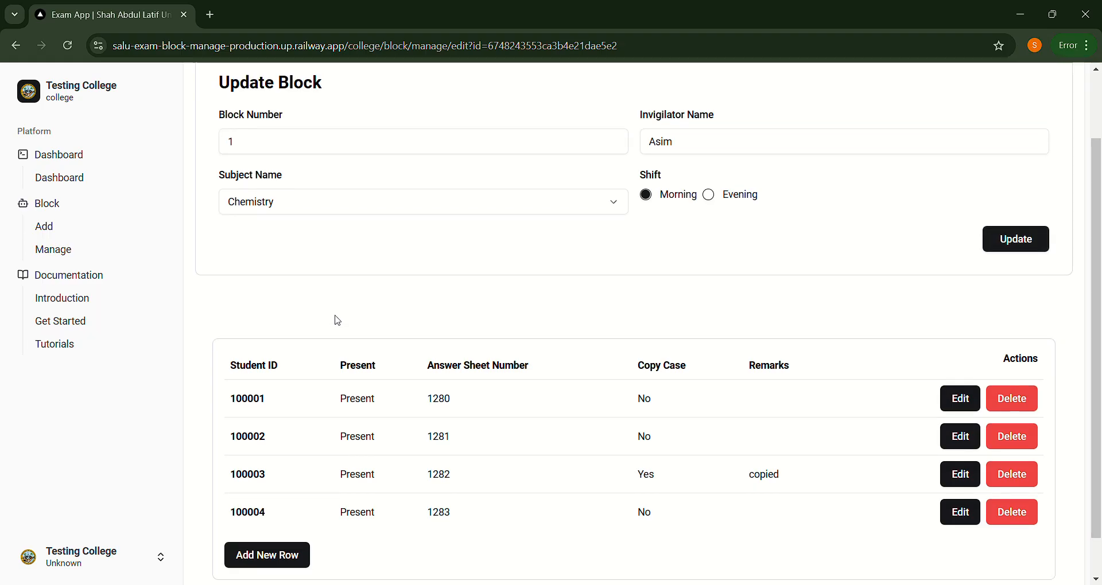
scroll(320, 405, up, 1)
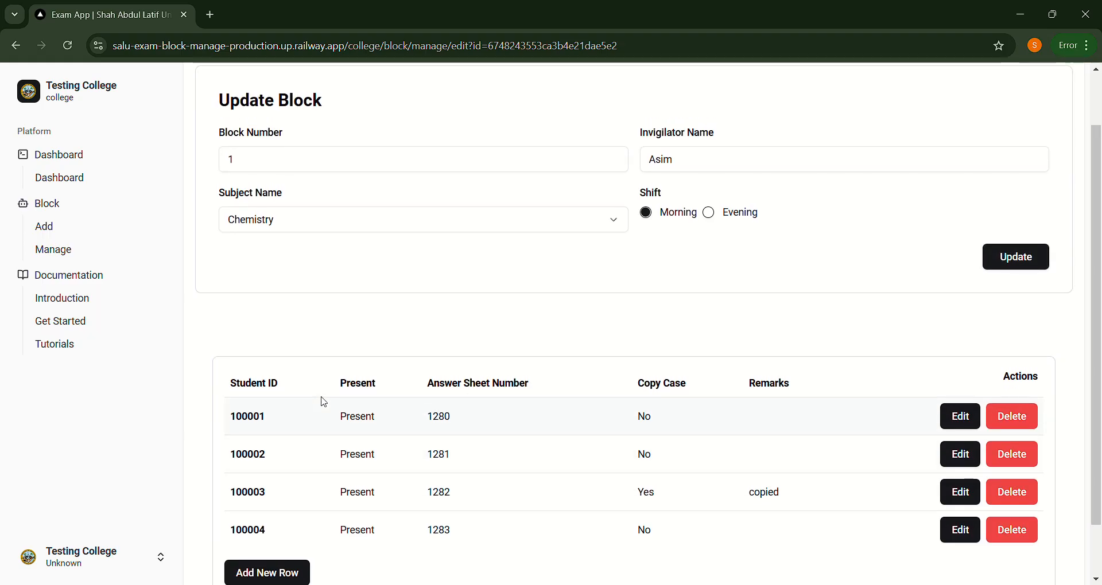
scroll(158, 308, up, 1)
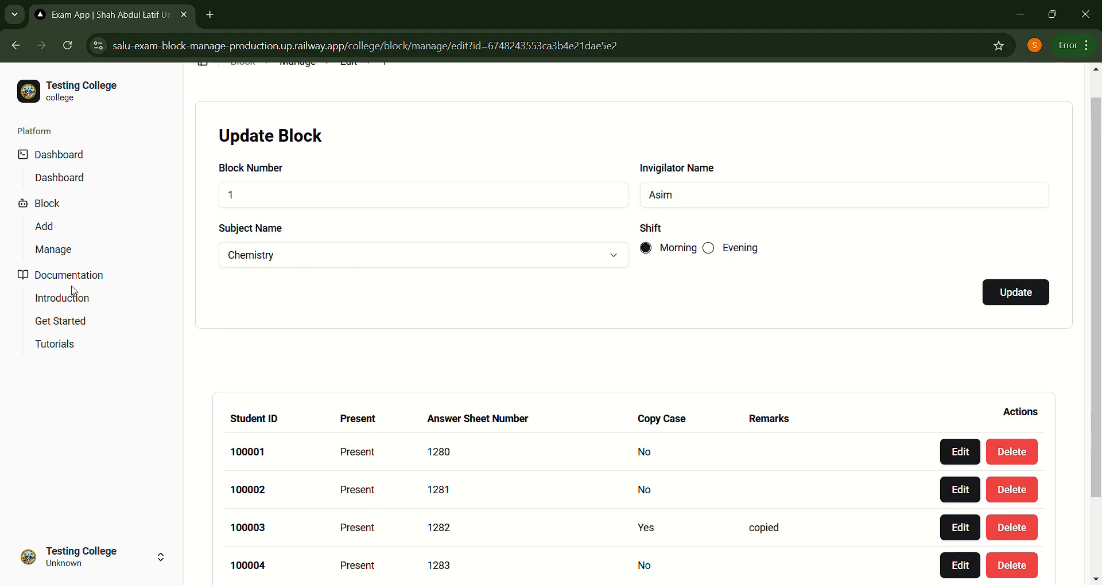
scroll(287, 344, down, 2)
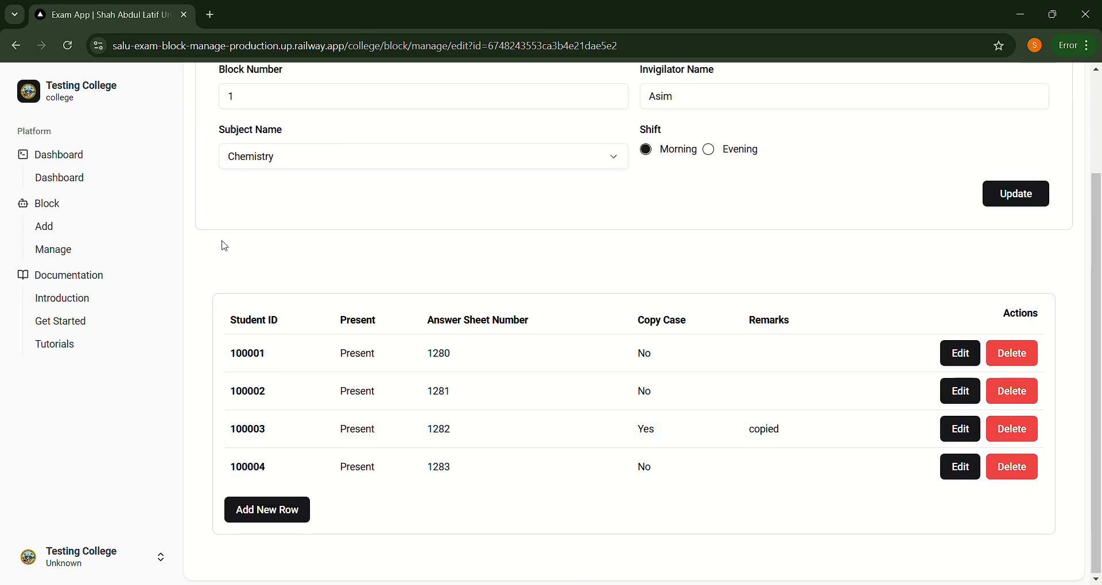
Check the first student's ID by reopening block 1 from the list of managed blocks
click(72, 234)
click(394, 236)
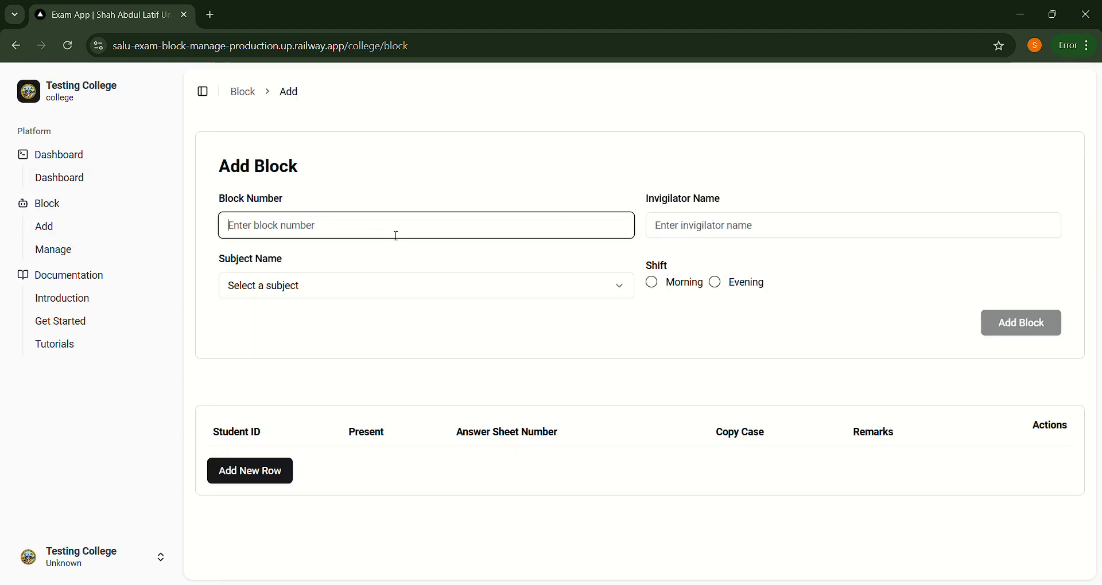
click(68, 251)
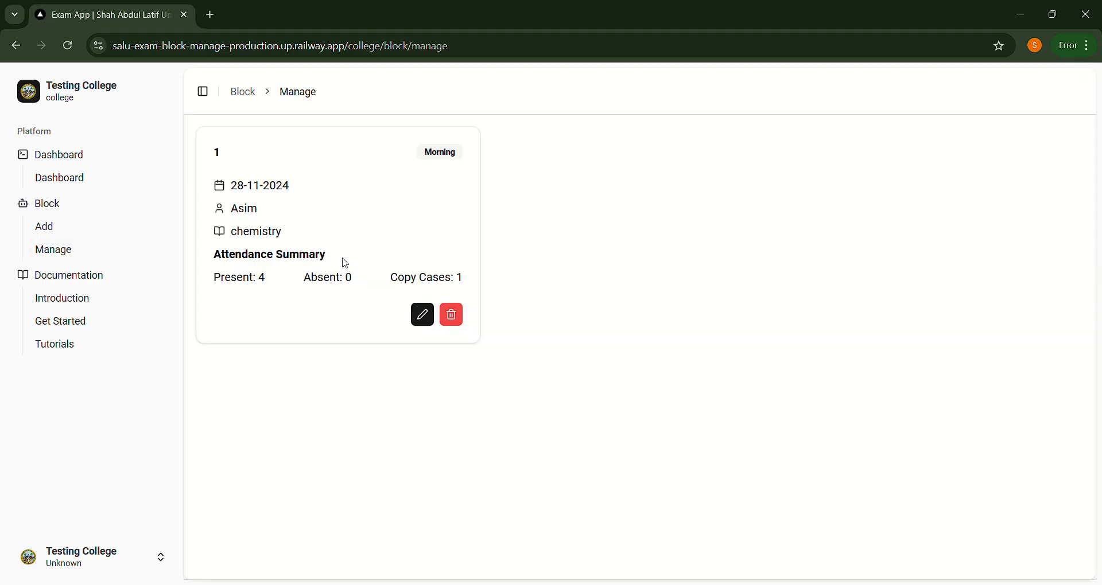
click(422, 312)
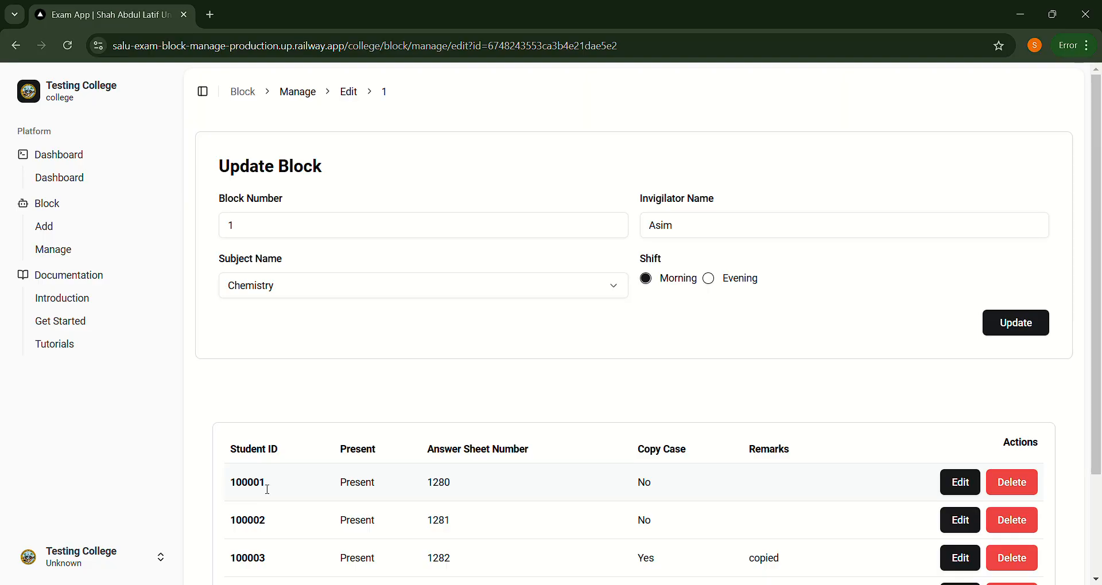
drag(269, 488, 228, 488)
Start a new block with number 2, the invigilator's name, subject Biology and the Morning shift
click(90, 232)
click(274, 232)
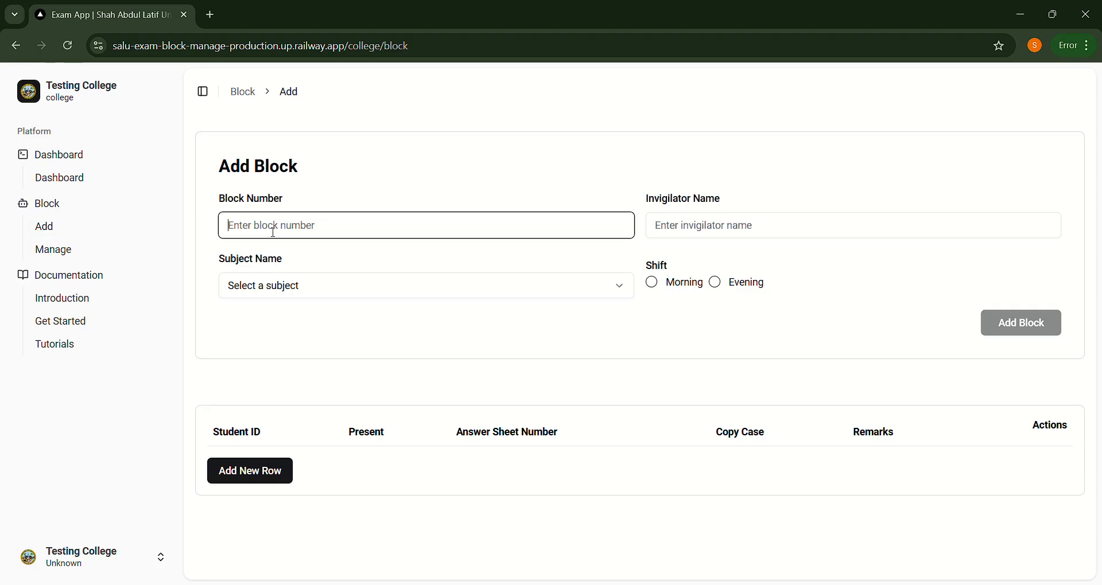
text(2)
key(Tab)
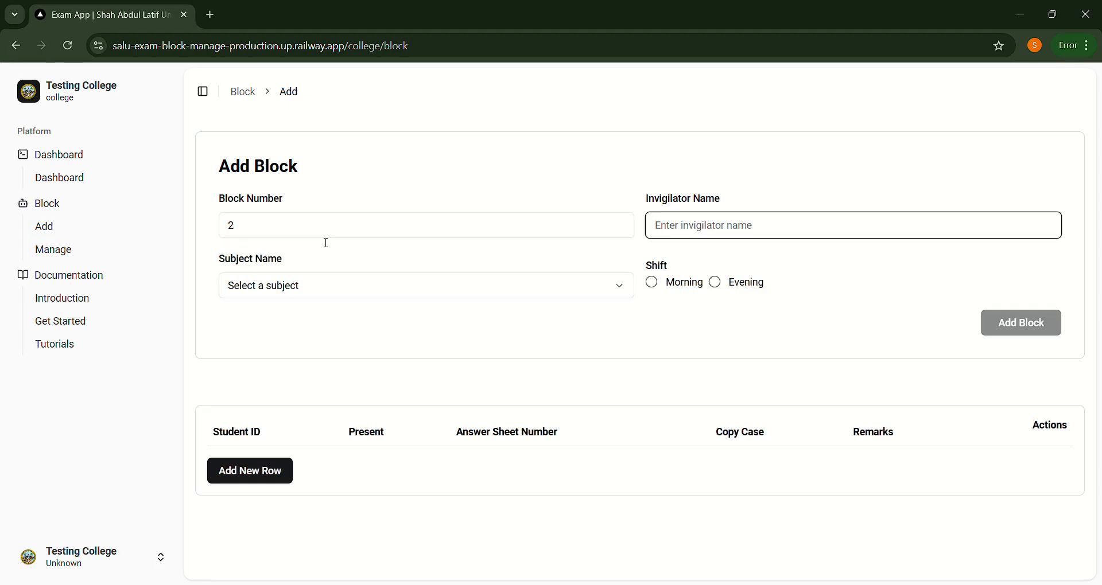
text(Wasim)
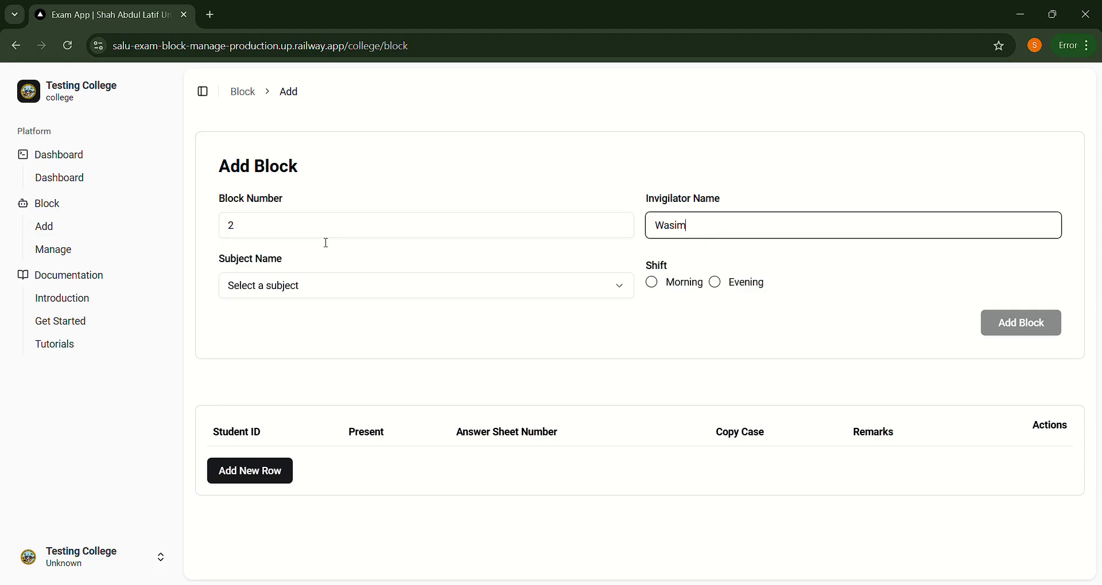
key(Tab)
click(335, 284)
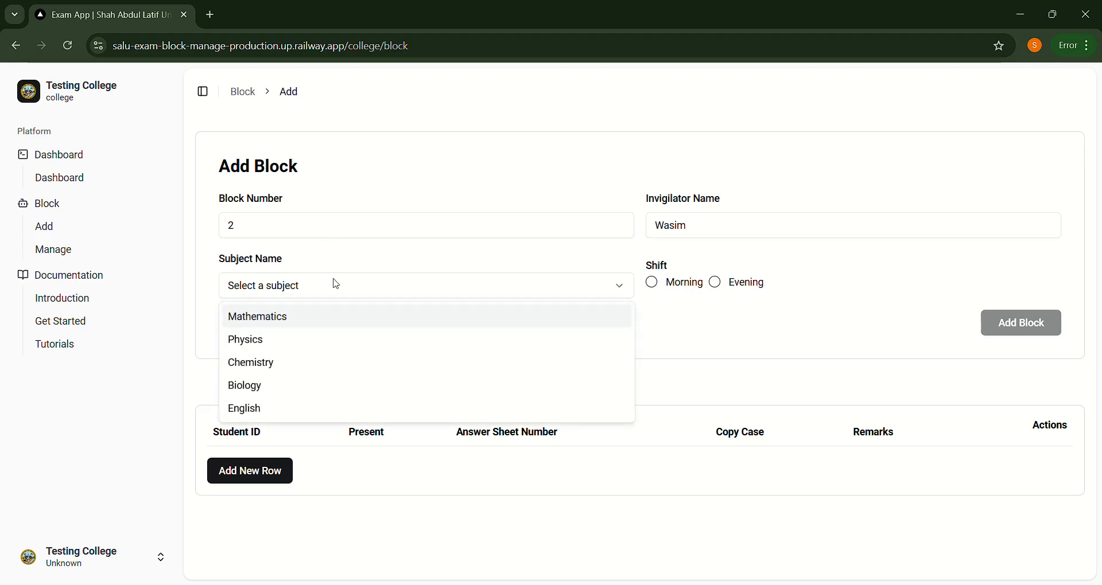
click(345, 385)
click(655, 284)
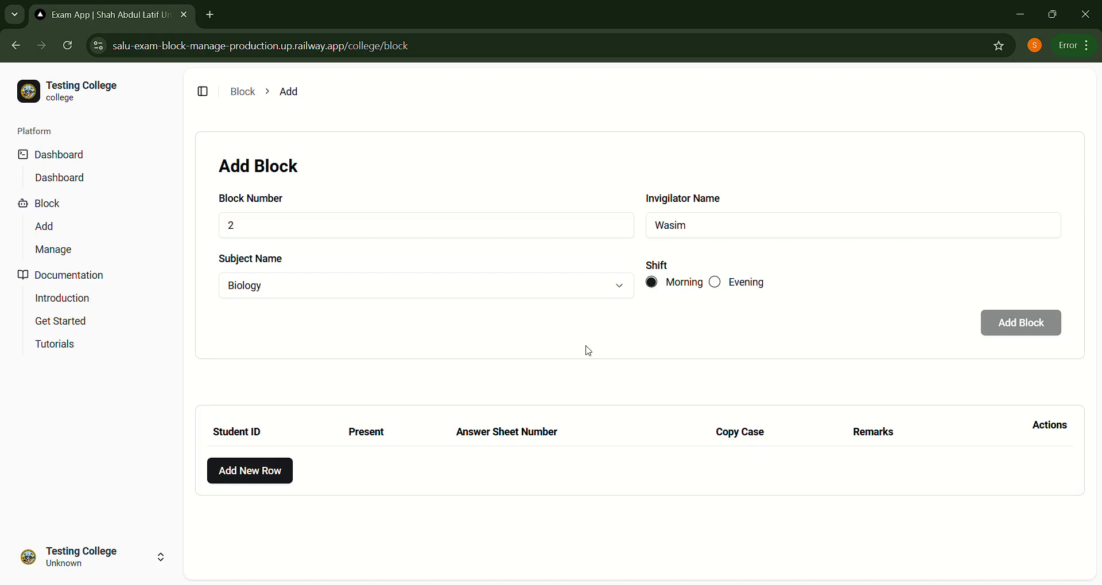
Save an Absent student row reusing the ID of block 1's first student and try to submit the new block
click(264, 479)
text(1)
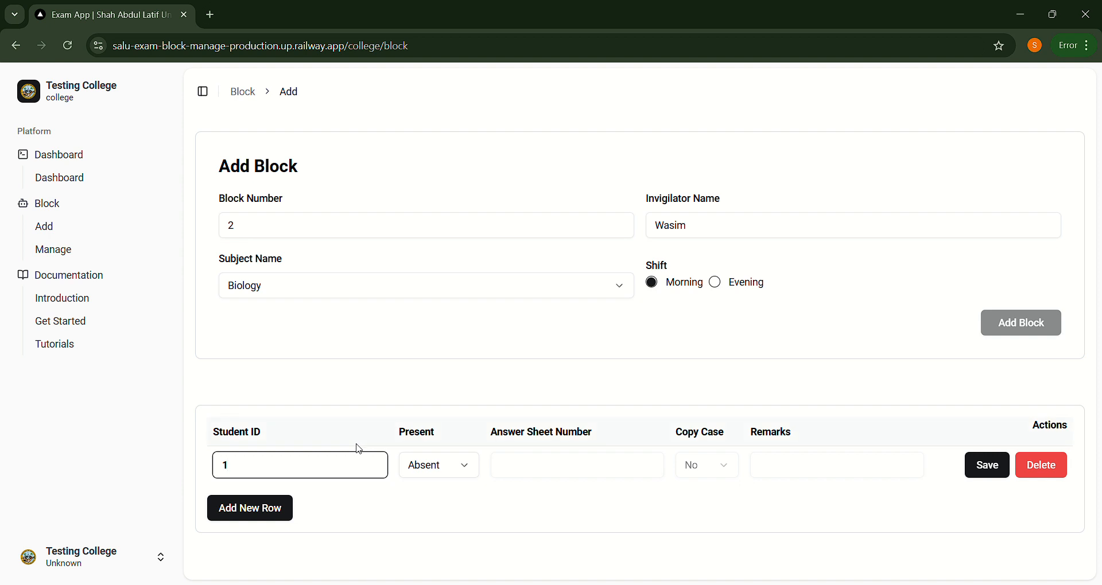
text(100001)
click(987, 467)
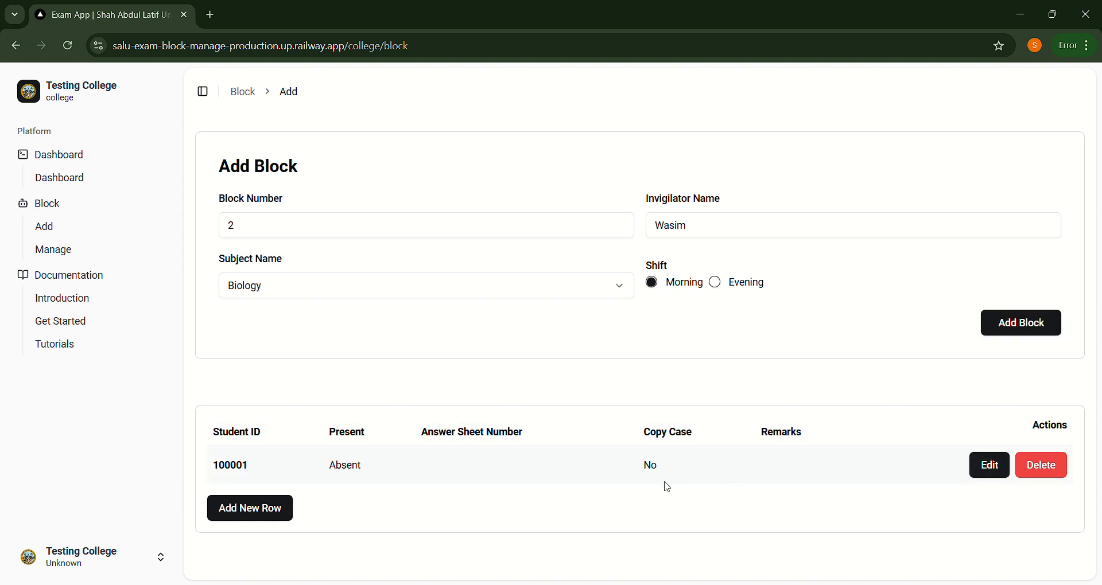
click(1008, 328)
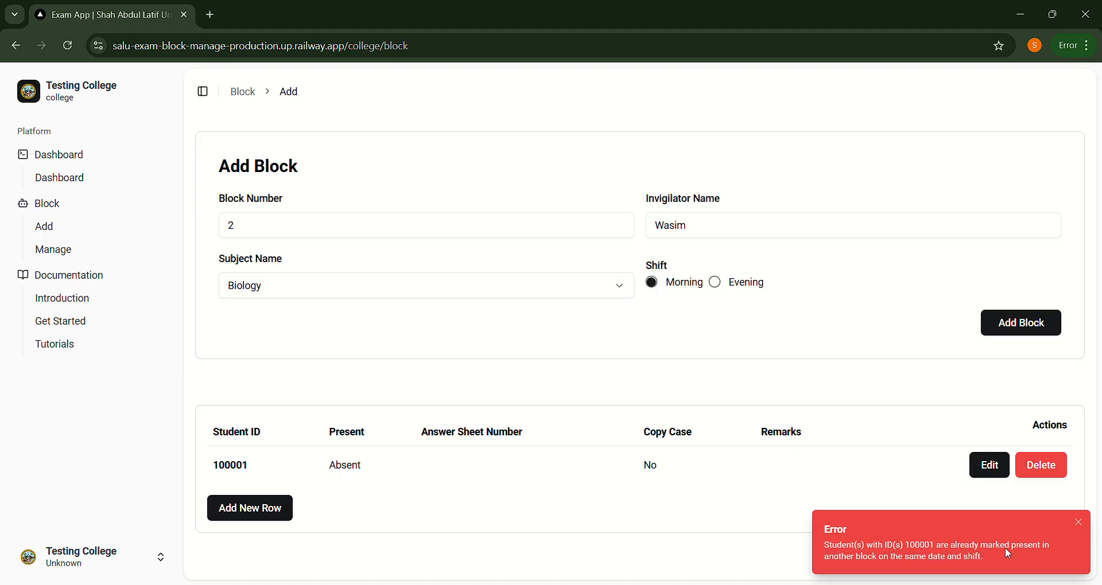
click(1018, 332)
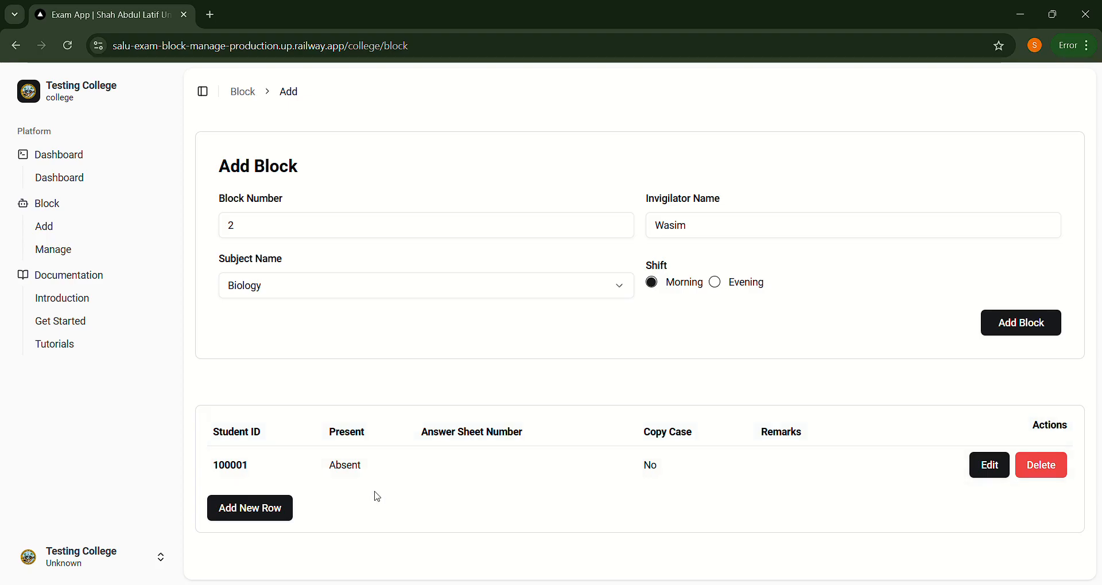
Mark the first student row Present with answer sheet number 123, save it and start the following row
click(989, 466)
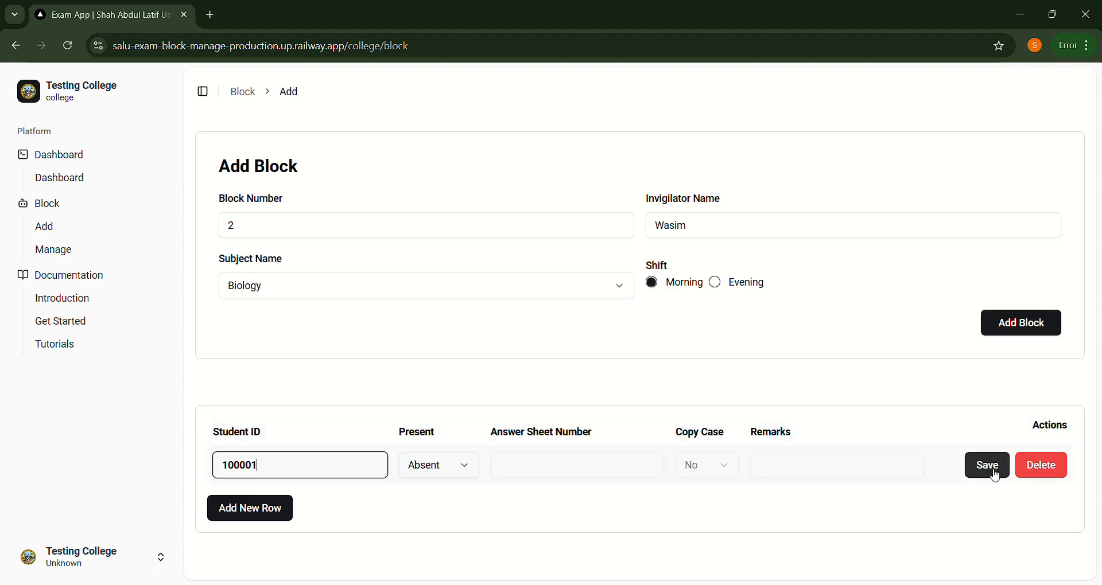
click(459, 474)
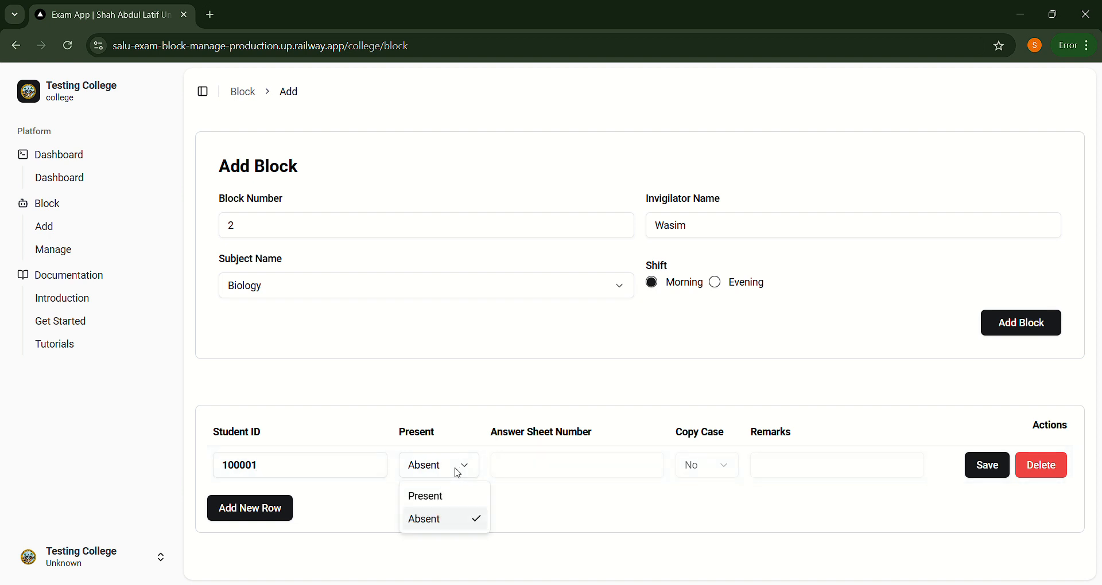
click(451, 499)
click(525, 476)
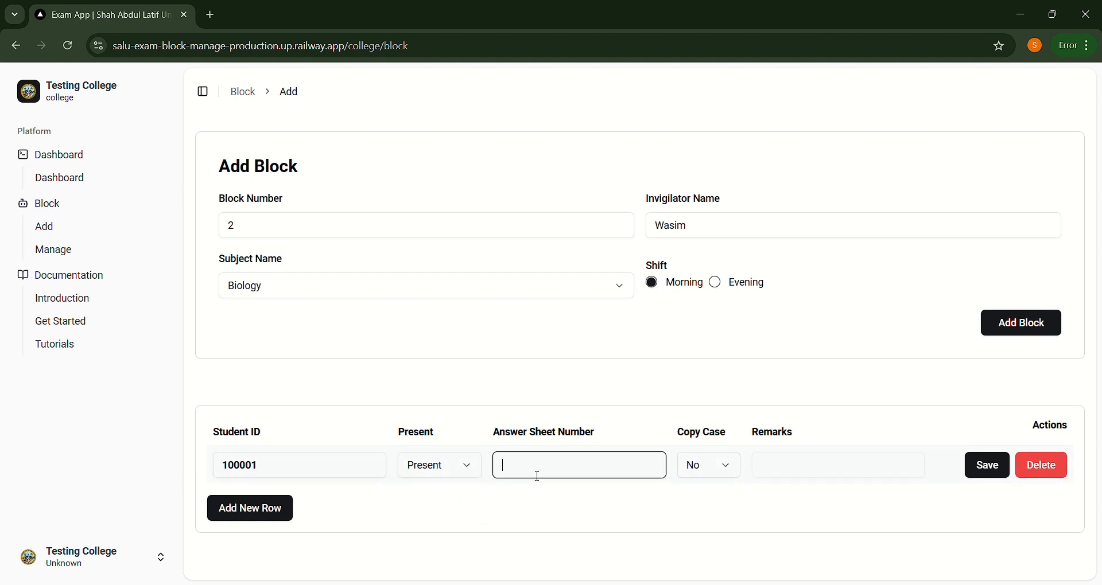
text(123)
key(Return)
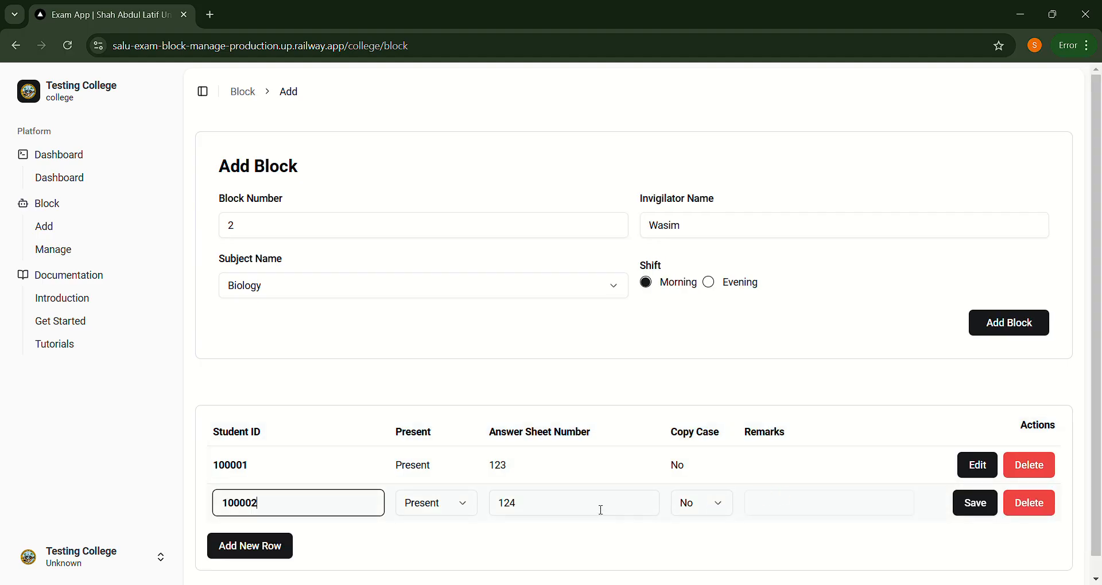
Save the second student row with the duplicate answer sheet number 123 and try to submit the block
click(601, 510)
key(BackSpace)
text(3)
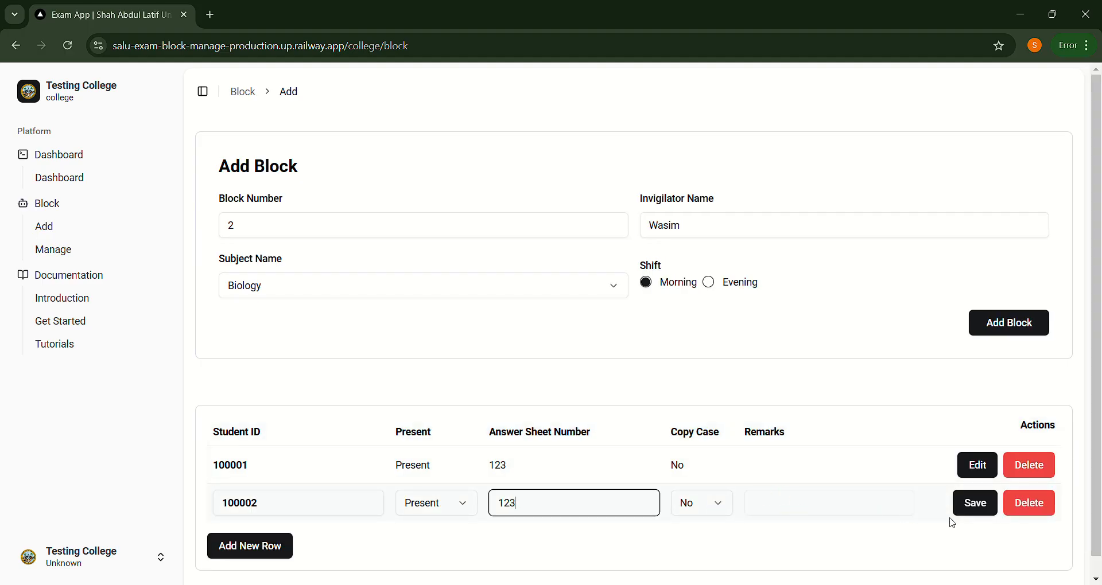
click(975, 503)
click(1011, 321)
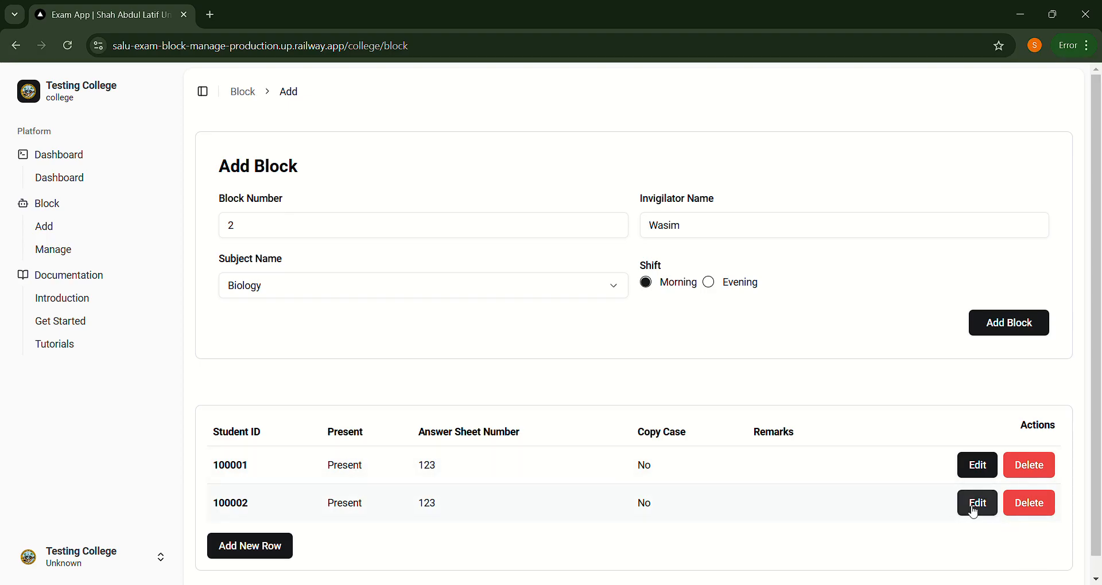
Set the second student row's answer sheet number to 124 and save the row
click(992, 508)
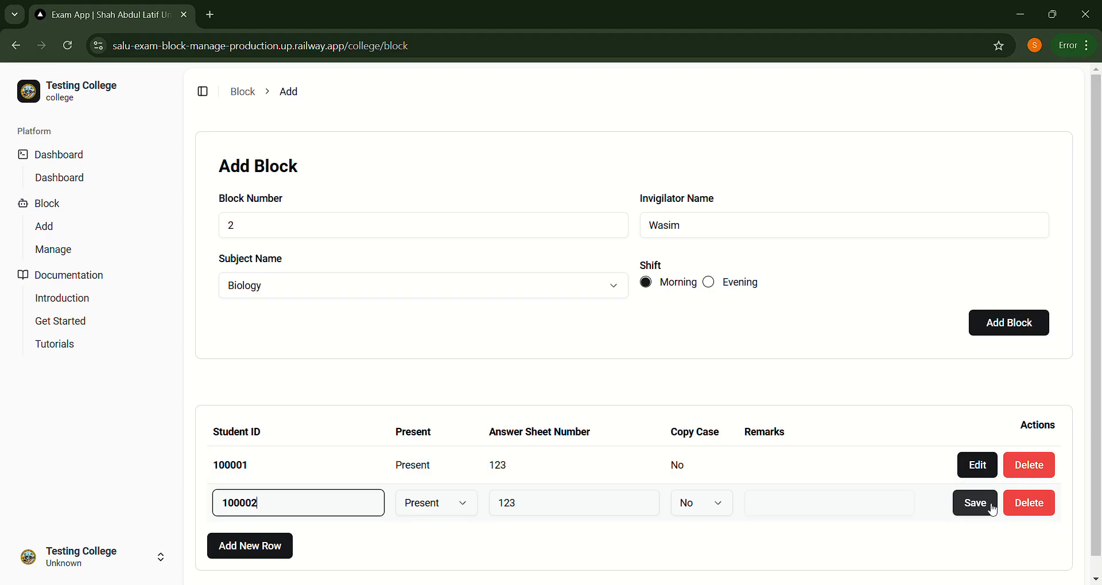
click(528, 507)
mouse_move(524, 505)
mouse_down()
mouse_move(497, 510)
mouse_move(517, 511)
mouse_up()
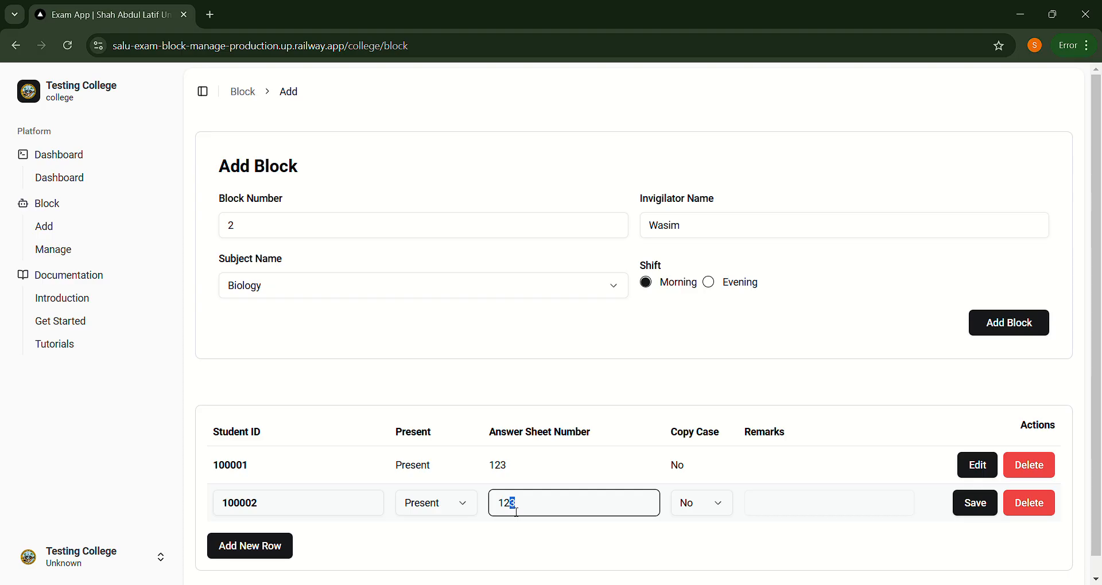
text(4)
click(552, 551)
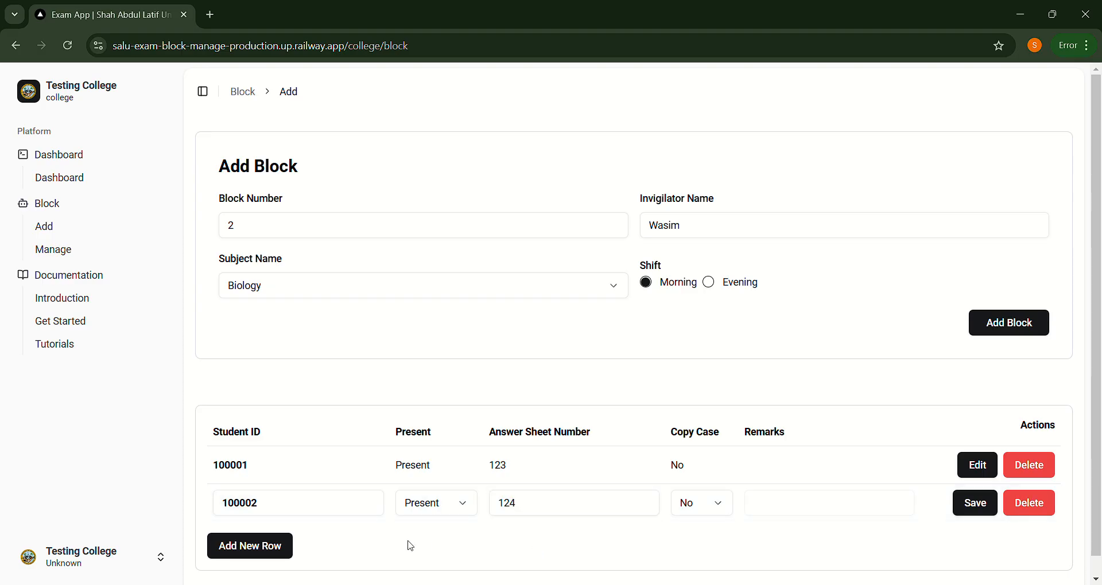
scroll(410, 545, down, 1)
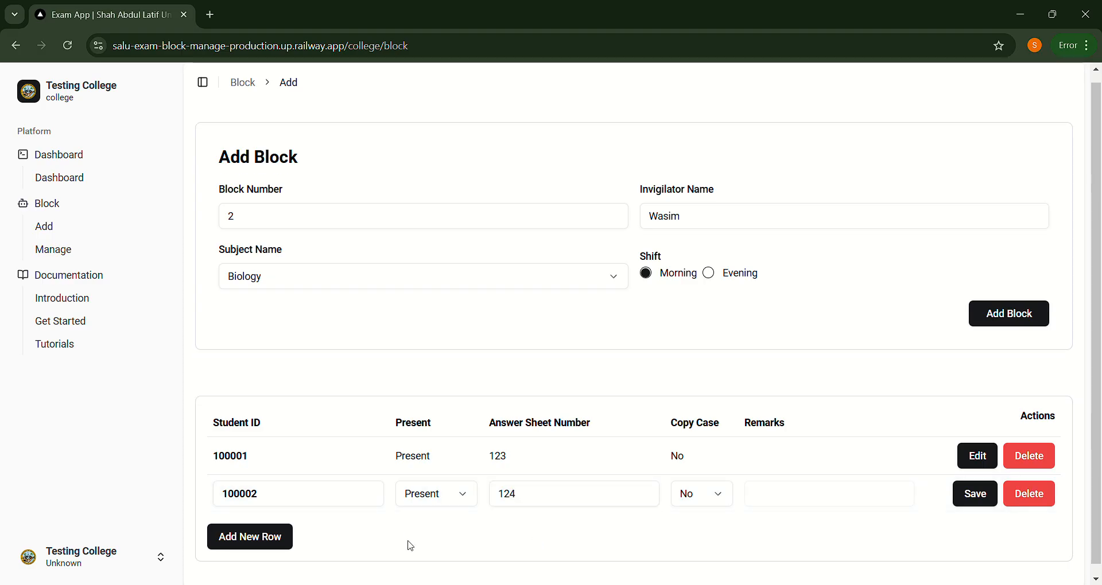
click(991, 485)
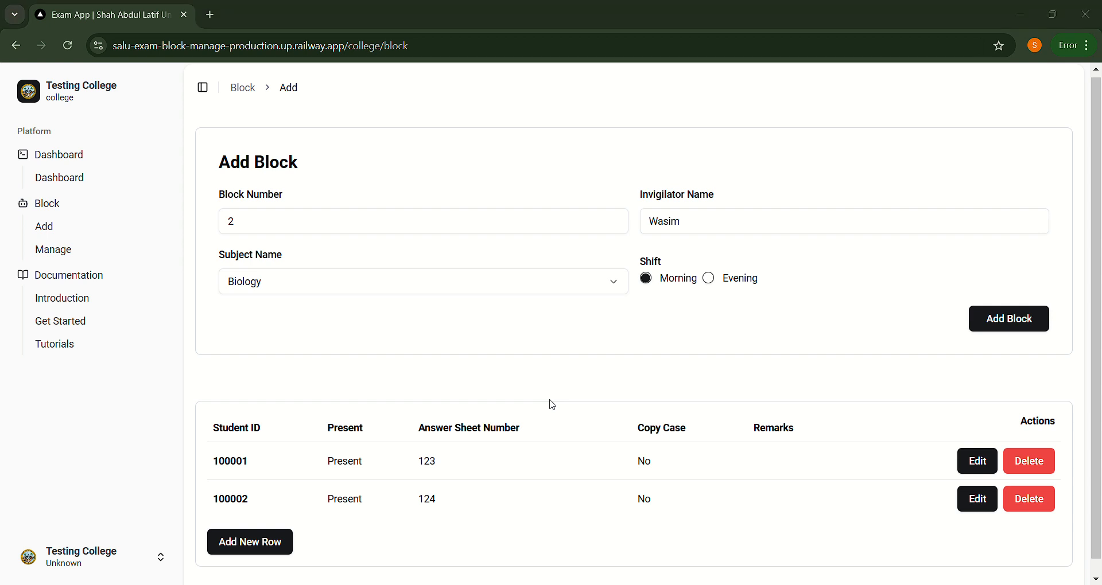
scroll(294, 457, up, 1)
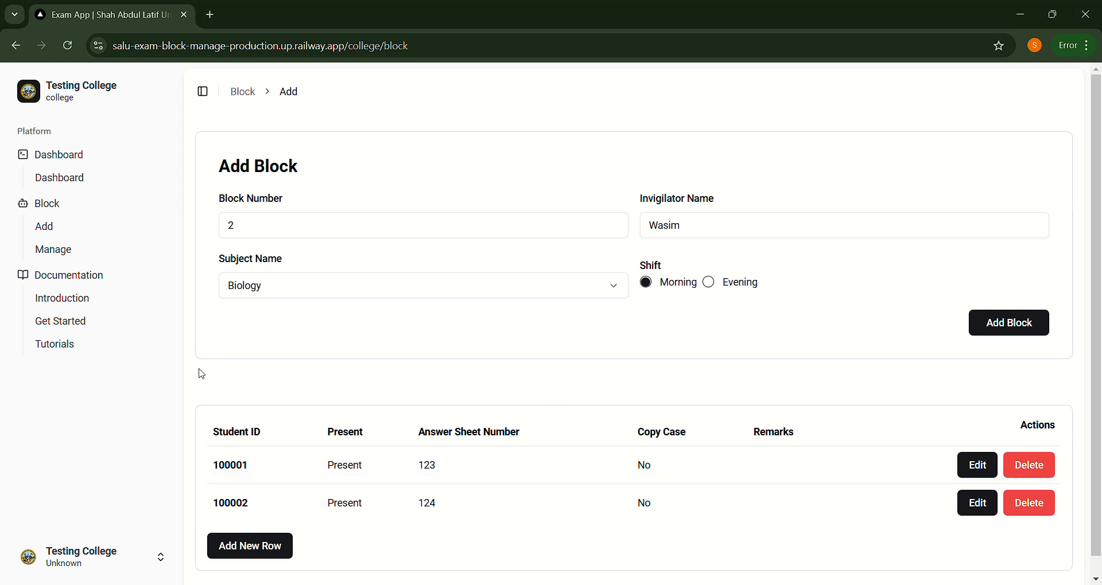
scroll(201, 374, down, 1)
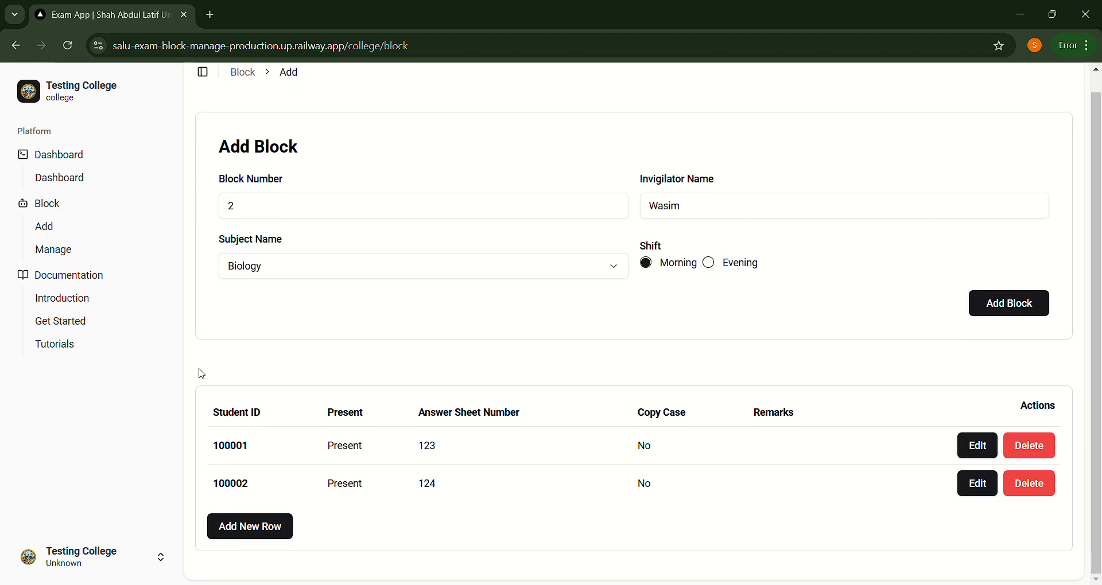
scroll(202, 374, up, 1)
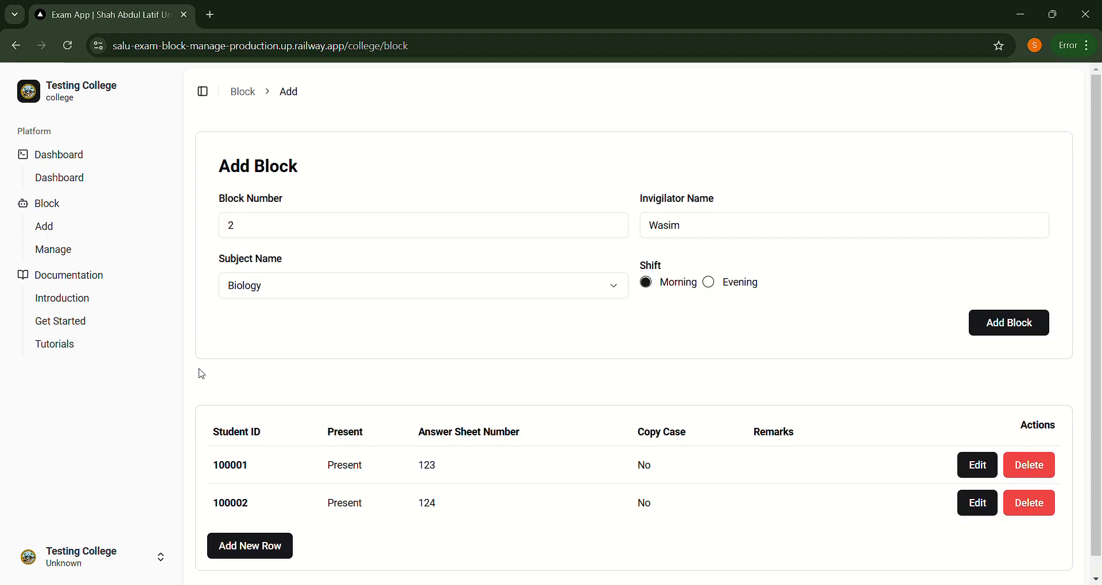